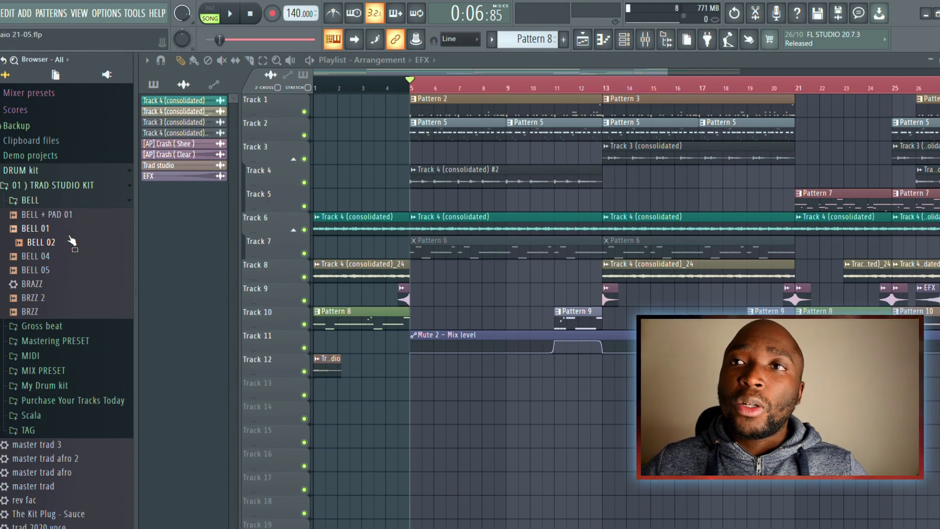
Audition the BELL 01, BELL 05, BRZZ 2 and BRZZ samples from the kit's BELL folder
{"action": "left_click", "coordinate": [77, 238]}
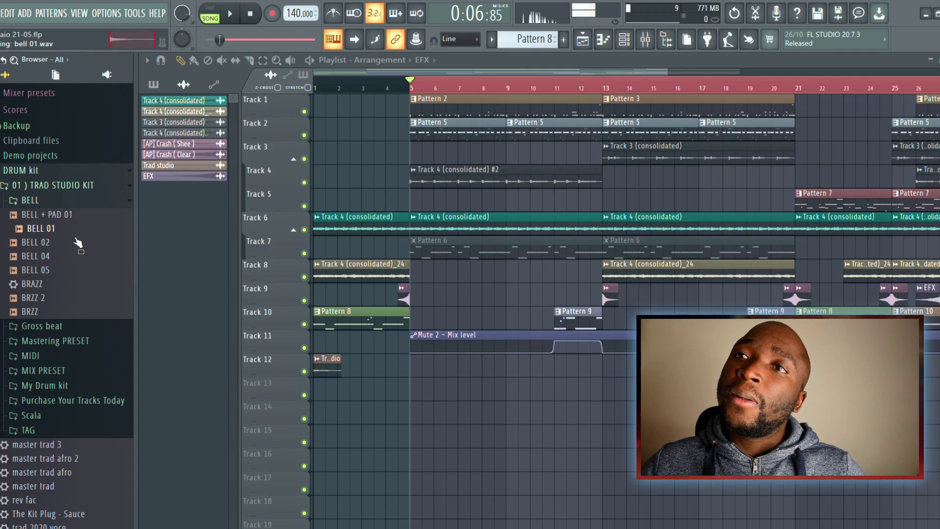
{"action": "left_click", "coordinate": [90, 272]}
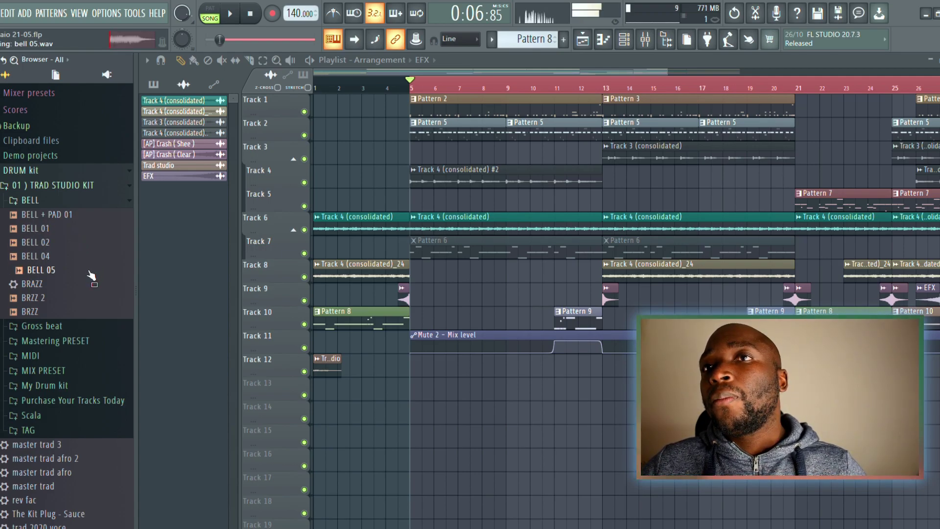
{"action": "left_click", "coordinate": [79, 302]}
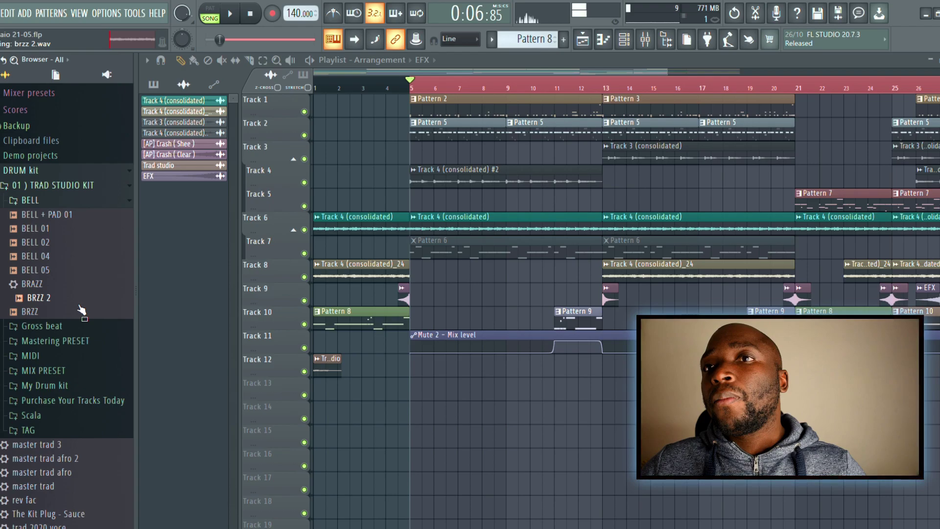
{"action": "left_click", "coordinate": [77, 313]}
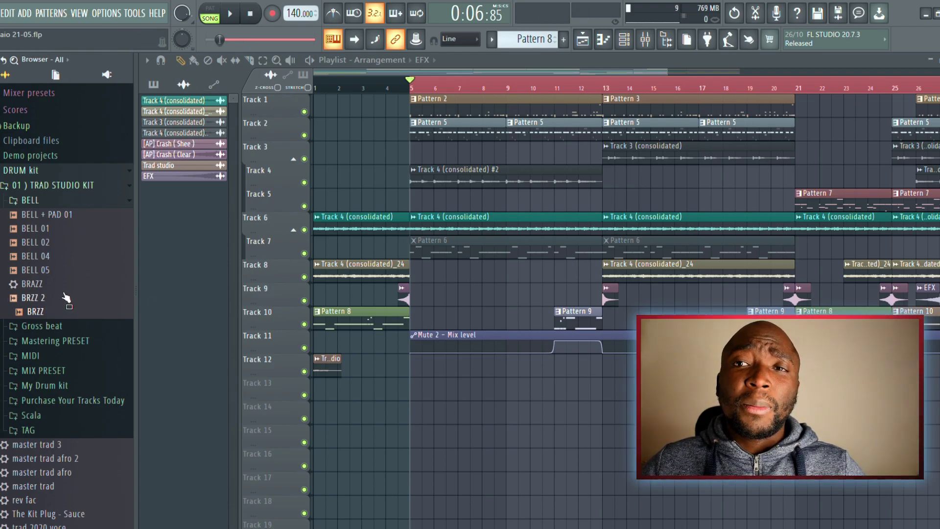
Open the notes of Pattern 6 in the piano roll and audition its BELL 05 sample
{"action": "left_click_drag", "start_coordinate": [411, 83], "coordinate": [313, 91]}
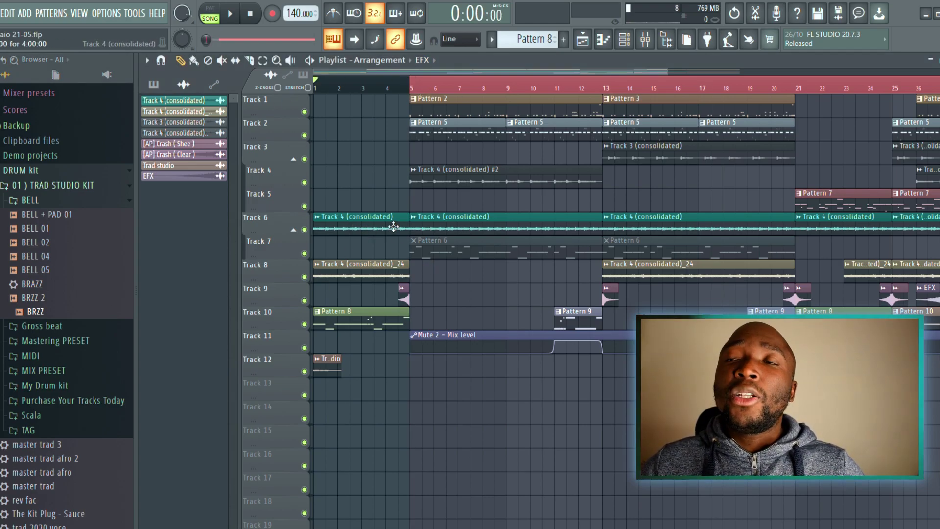
{"action": "double_click", "coordinate": [457, 258]}
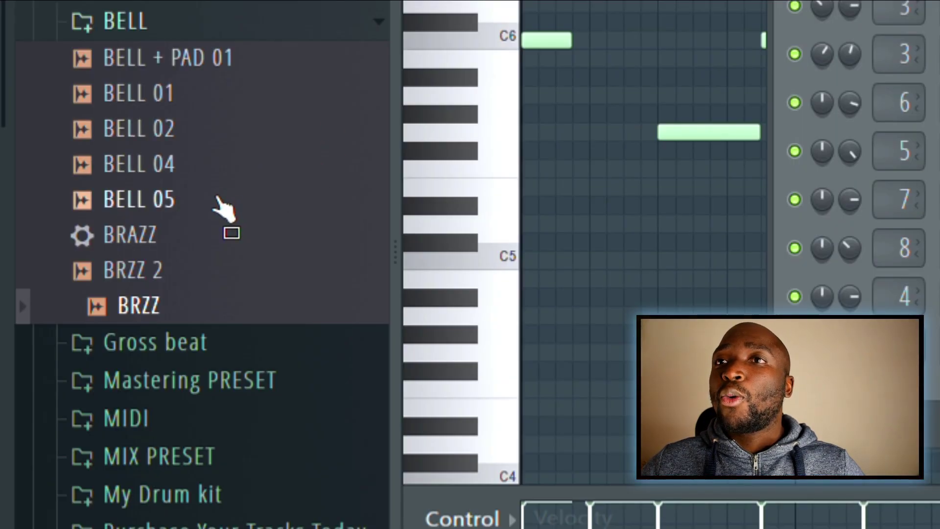
{"action": "left_click", "coordinate": [66, 264]}
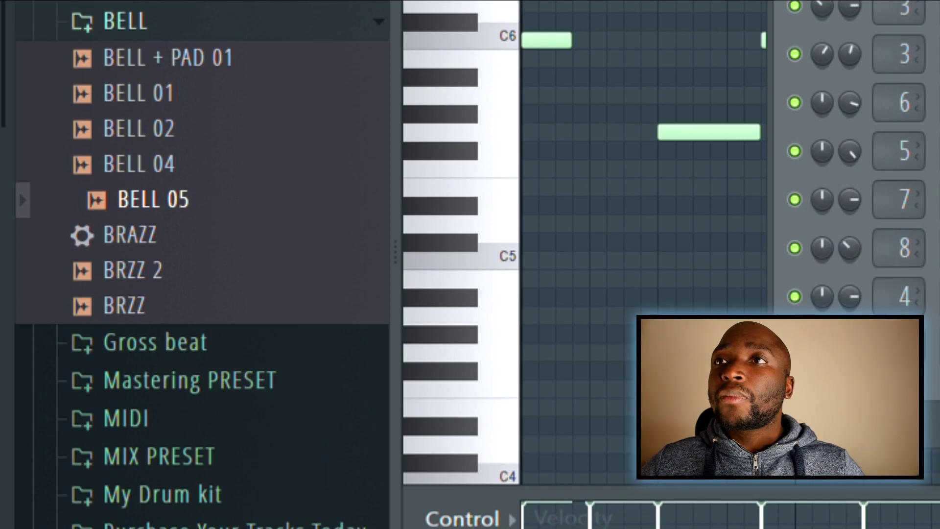
{"action": "key", "text": "F6"}
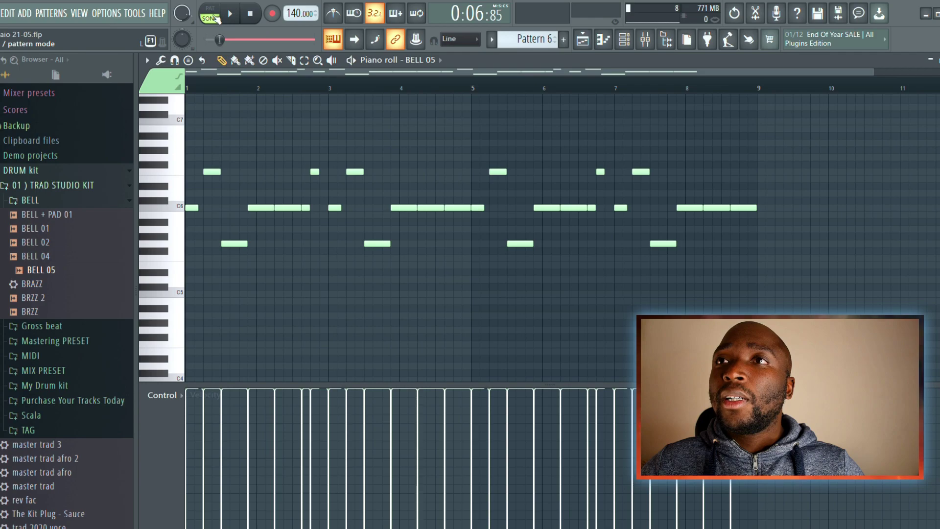
Play the BELL 05 melody of Pattern 6 on its own in pattern mode and stop playback
{"action": "left_click", "coordinate": [210, 11]}
{"action": "key", "text": "space"}
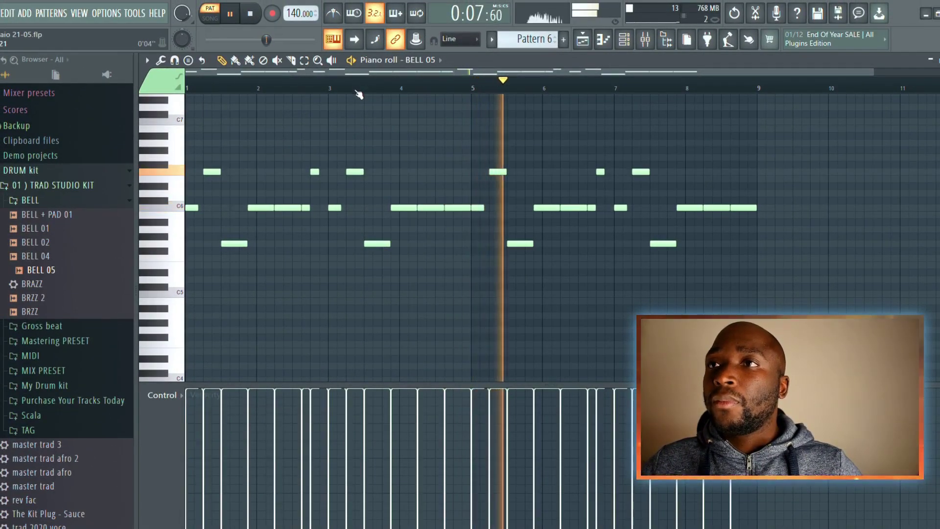
{"action": "mouse_move", "coordinate": [339, 73]}
{"action": "left_mouse_down"}
{"action": "mouse_move", "coordinate": [375, 78]}
{"action": "mouse_move", "coordinate": [354, 74]}
{"action": "left_mouse_up"}
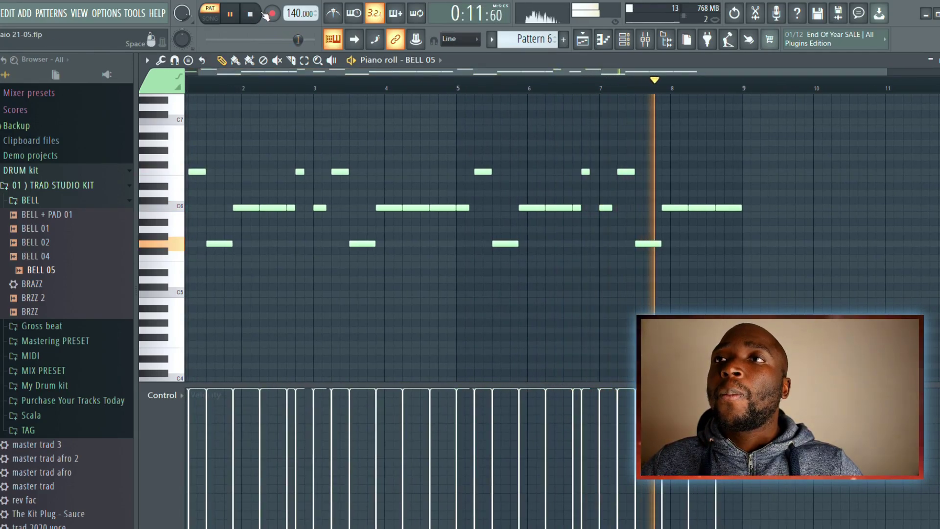
{"action": "left_click", "coordinate": [263, 15]}
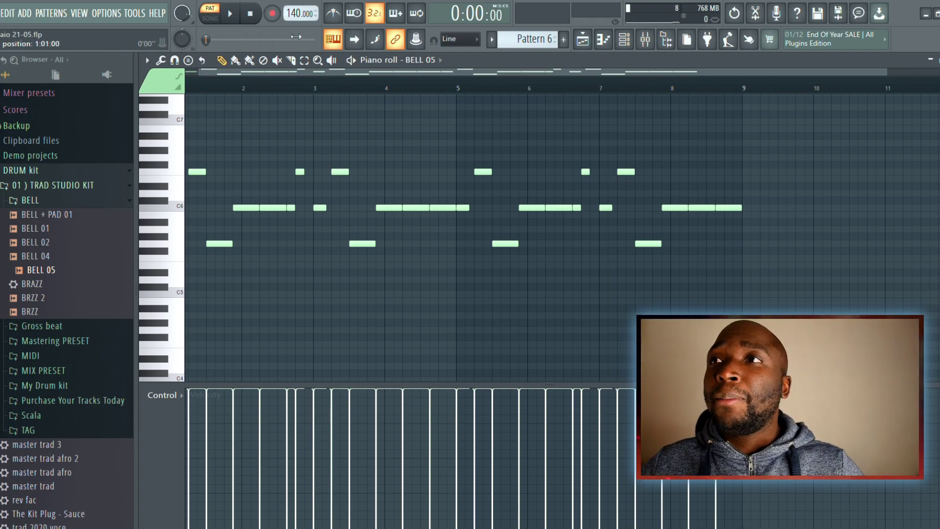
Return to the playlist and solo Track 8 and Track 7 in turn to compare the bell parts
{"action": "left_click", "coordinate": [582, 40]}
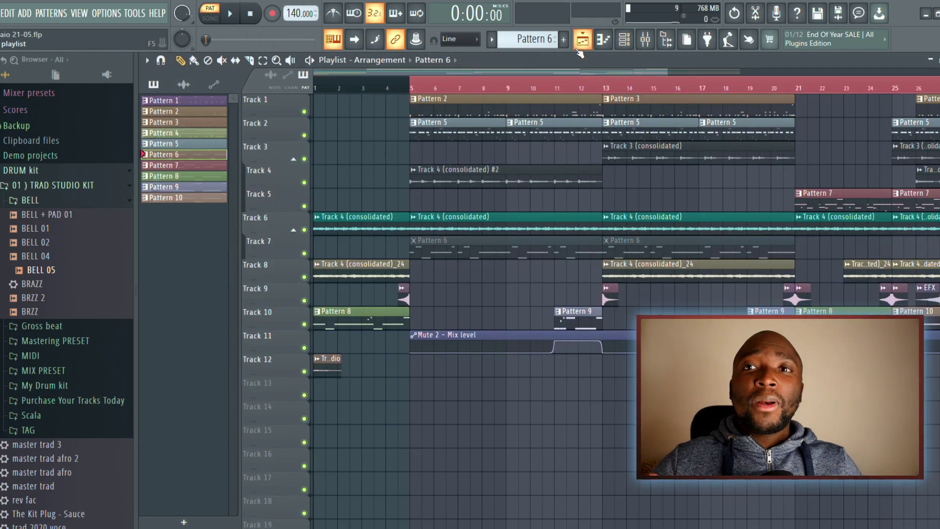
{"action": "left_click", "coordinate": [294, 231]}
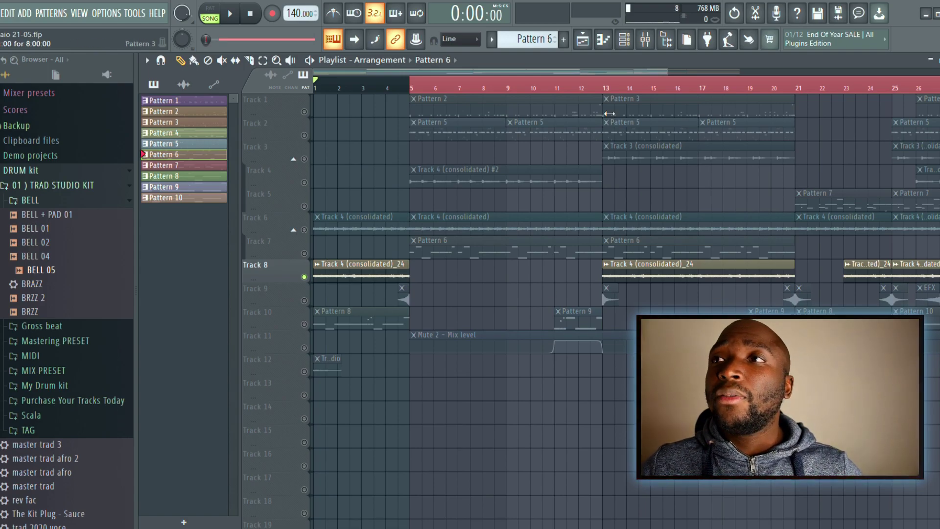
{"action": "scroll", "coordinate": [257, 237], "scroll_direction": "up", "scroll_amount": 1}
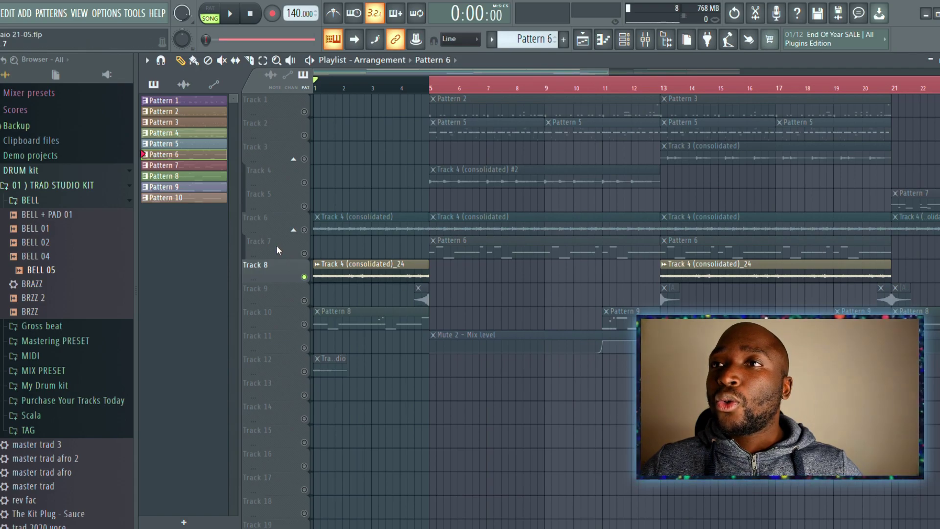
{"action": "left_click", "coordinate": [304, 253]}
{"action": "left_click", "coordinate": [304, 277]}
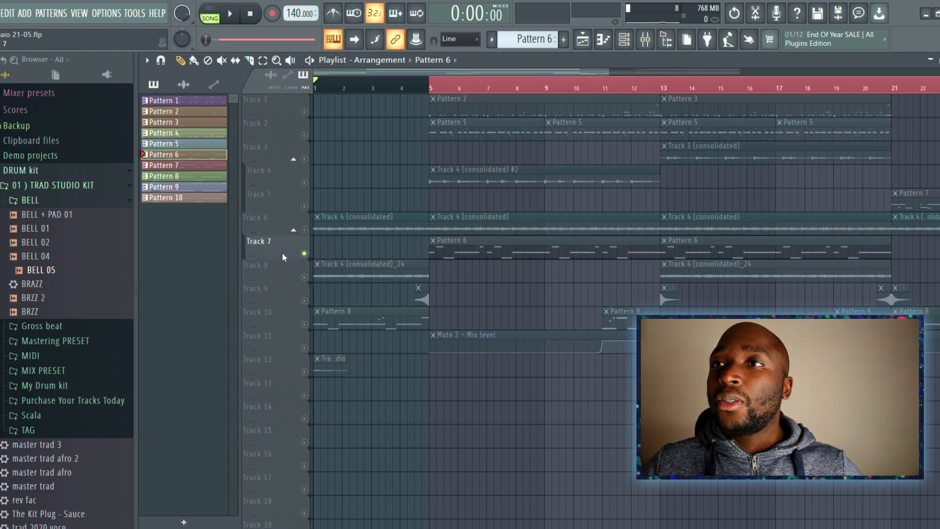
{"action": "key", "text": "ctrl+s"}
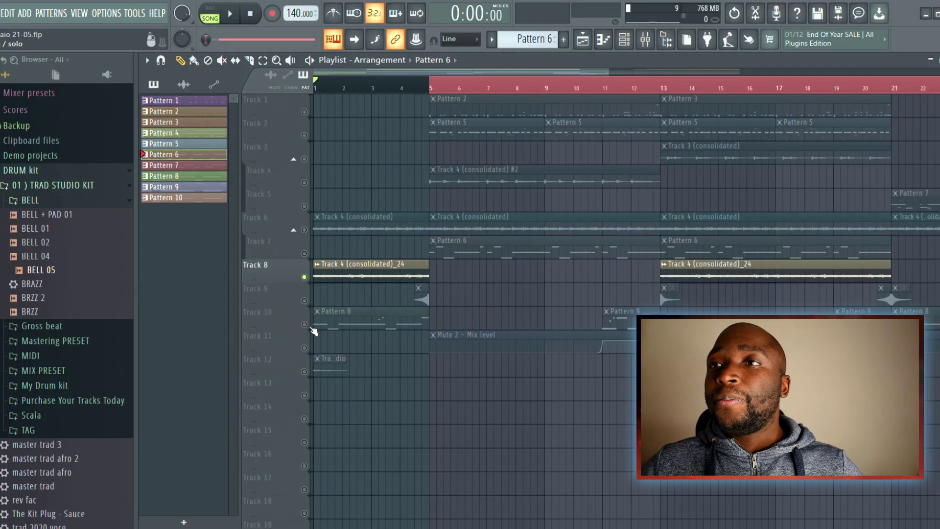
Solo Track 10 in the playlist and set playback to the start of the song
{"action": "right_click", "coordinate": [304, 324]}
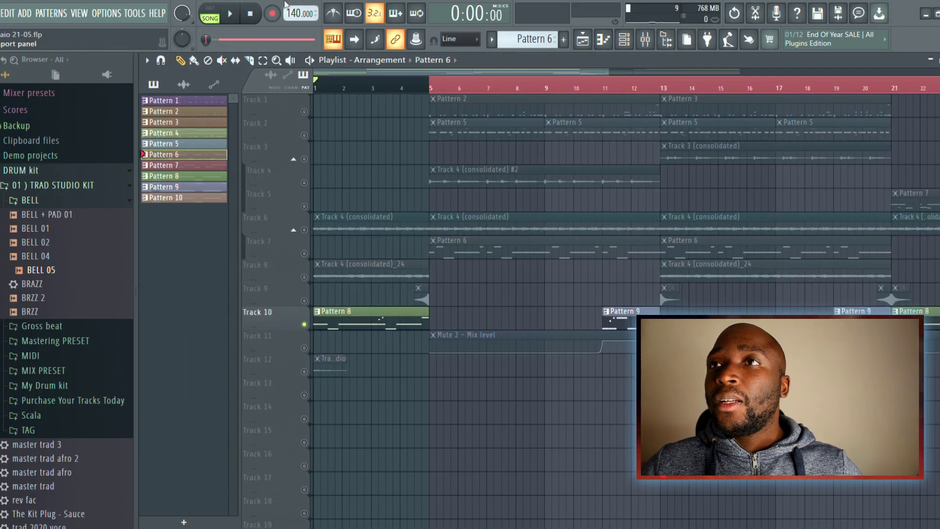
{"action": "left_click", "coordinate": [234, 15]}
{"action": "left_click_drag", "start_coordinate": [433, 85], "coordinate": [316, 84]}
Open Pattern 8 in the piano roll with its BRZZ 2 channel settings and audition the BRZZ 2 sample
{"action": "double_click", "coordinate": [344, 328]}
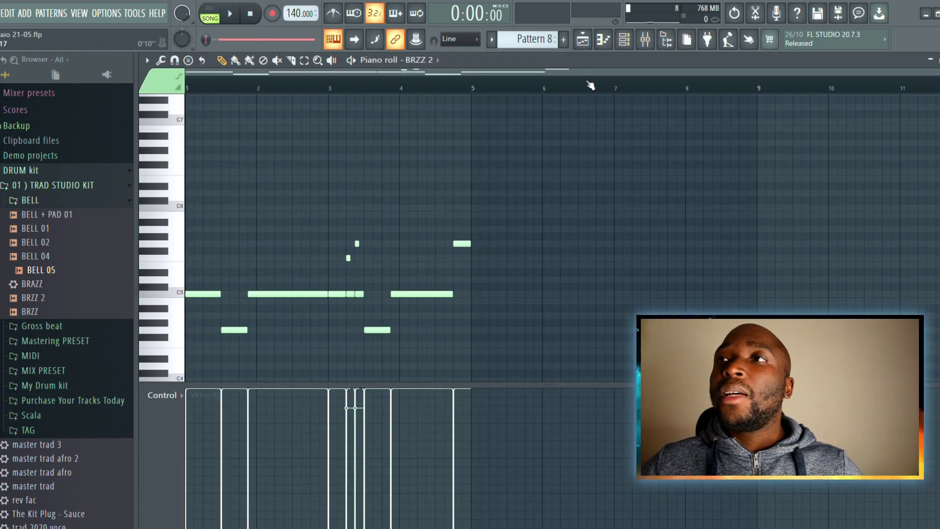
{"action": "key", "text": "F6"}
{"action": "left_click", "coordinate": [377, 327]}
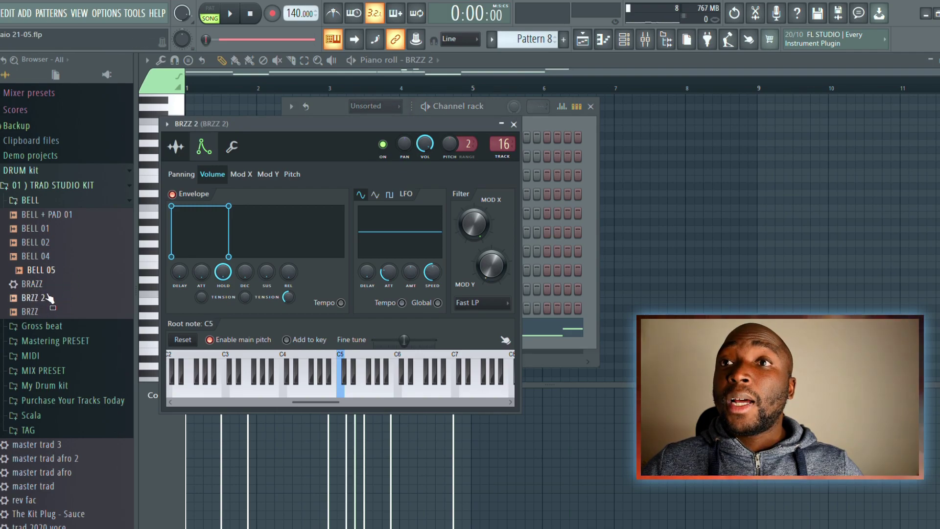
{"action": "left_click_drag", "start_coordinate": [50, 301], "coordinate": [416, 135]}
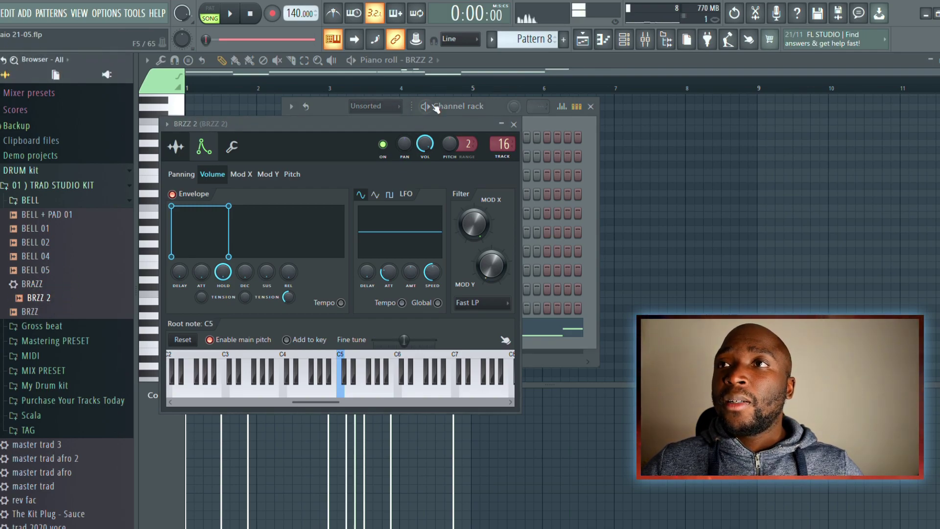
Close the channel windows and play the BRZZ 2 melody of Pattern 8 on its own
{"action": "left_click", "coordinate": [320, 111]}
{"action": "left_click", "coordinate": [284, 73]}
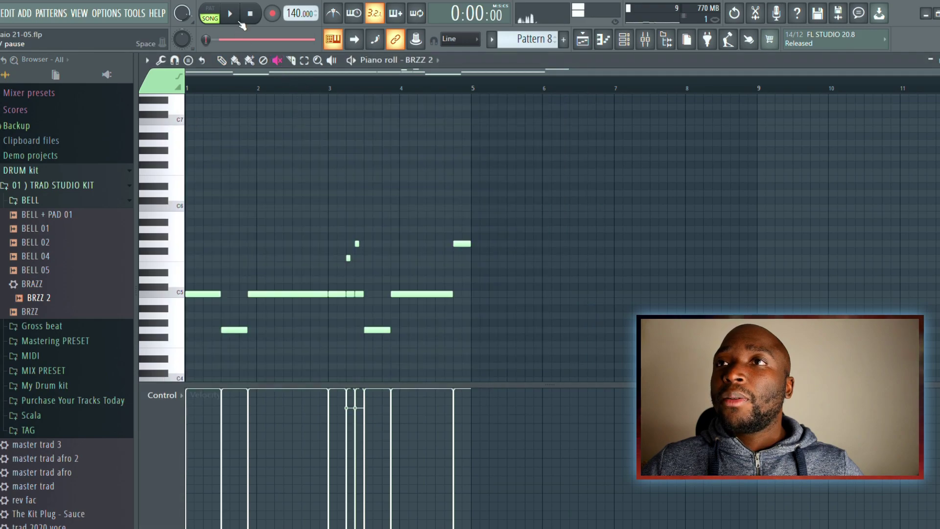
{"action": "left_click", "coordinate": [230, 14]}
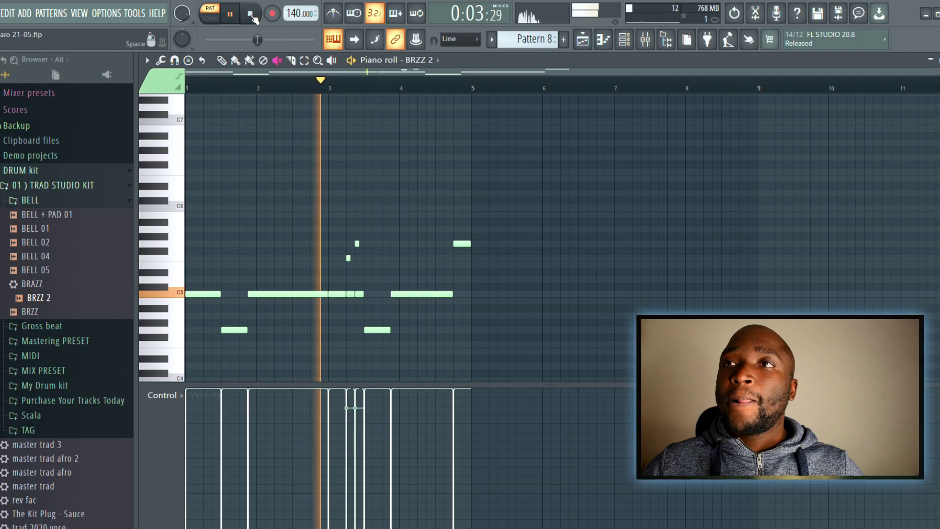
{"action": "left_click", "coordinate": [251, 15]}
Return to the playlist, solo Track 6 together with Track 10, and play them in song mode
{"action": "left_click", "coordinate": [588, 45]}
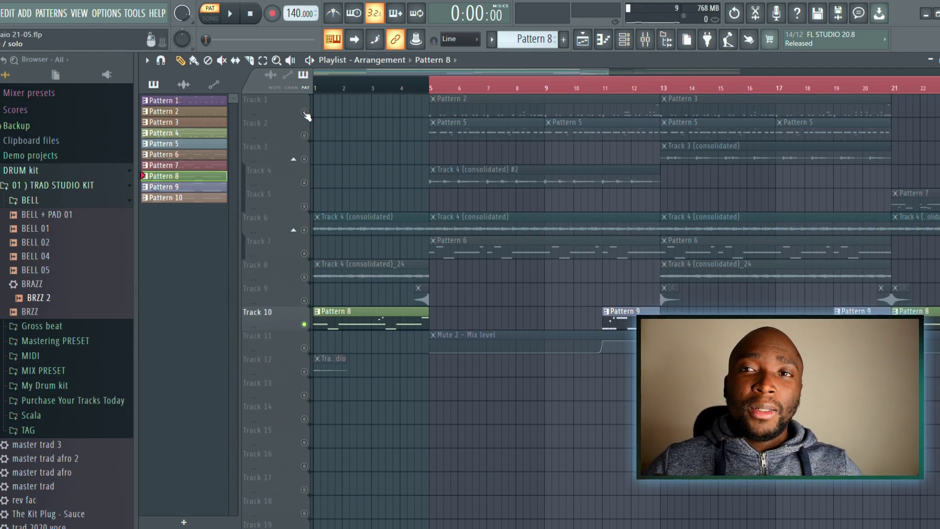
{"action": "left_click", "coordinate": [304, 229]}
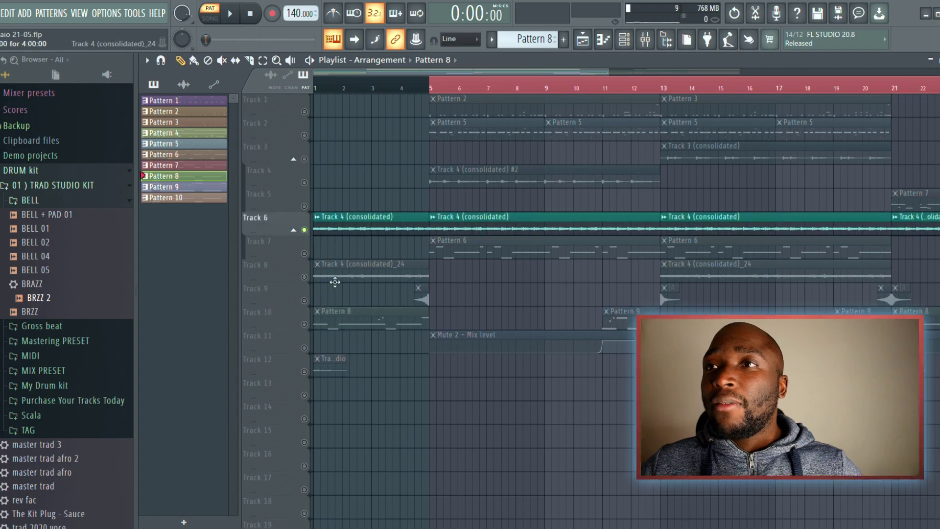
{"action": "left_click", "coordinate": [230, 14]}
{"action": "left_click", "coordinate": [251, 14]}
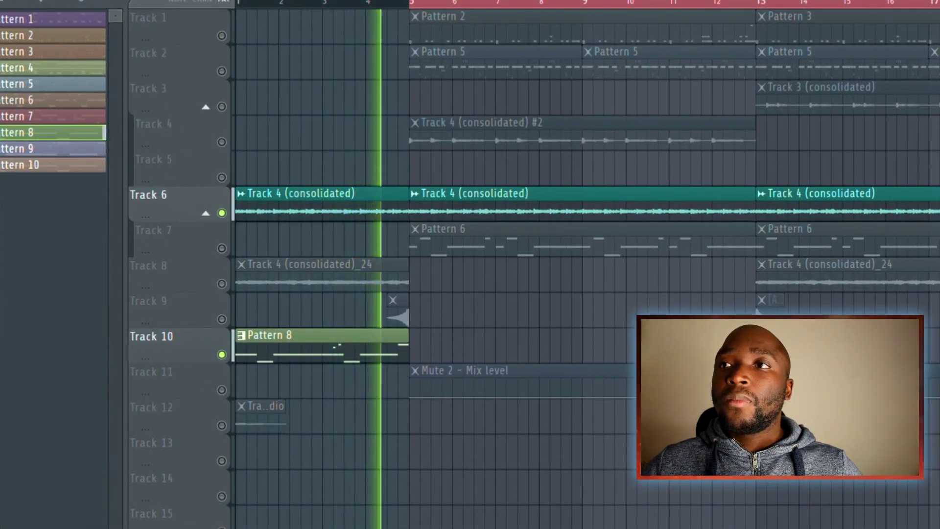
{"action": "key", "text": "space"}
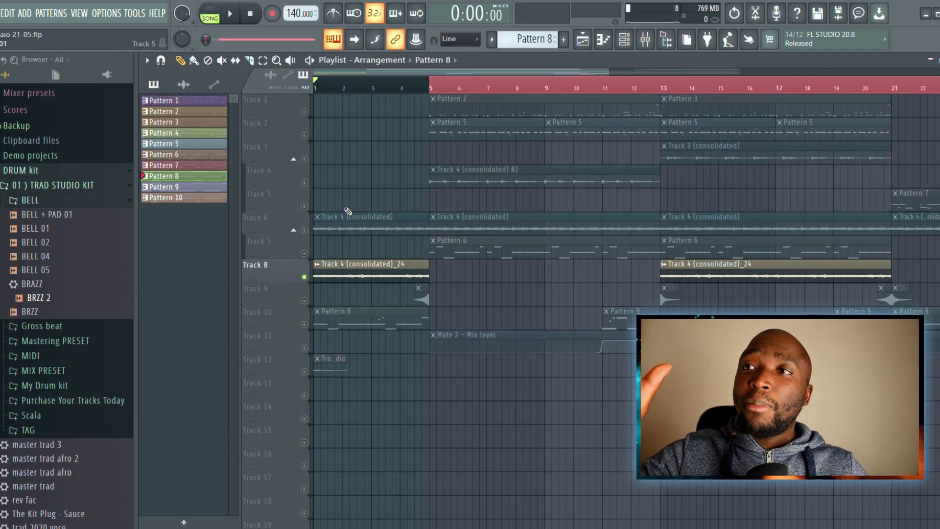
Select the first four bars of the playlist and play the soloed Track 8 with the mixer open
{"action": "key", "text": "space"}
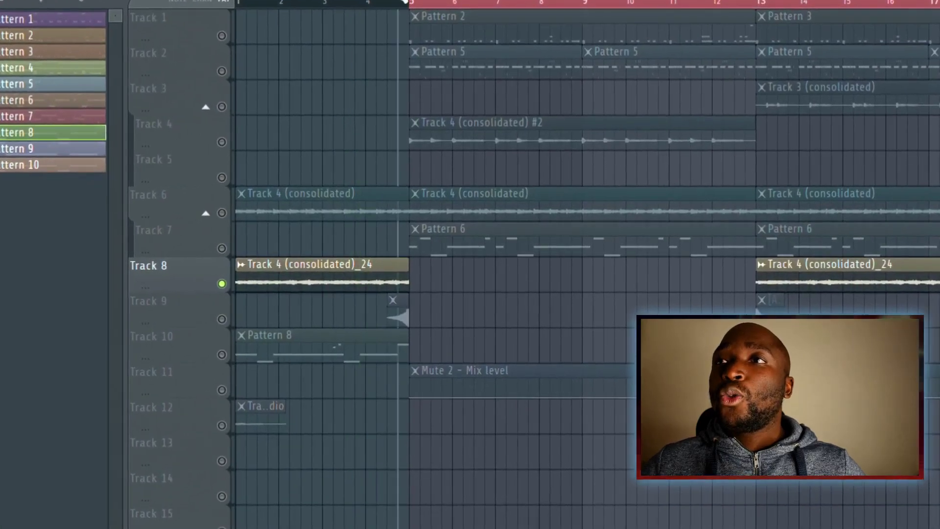
{"action": "left_click_drag", "start_coordinate": [406, 2], "coordinate": [3, 25]}
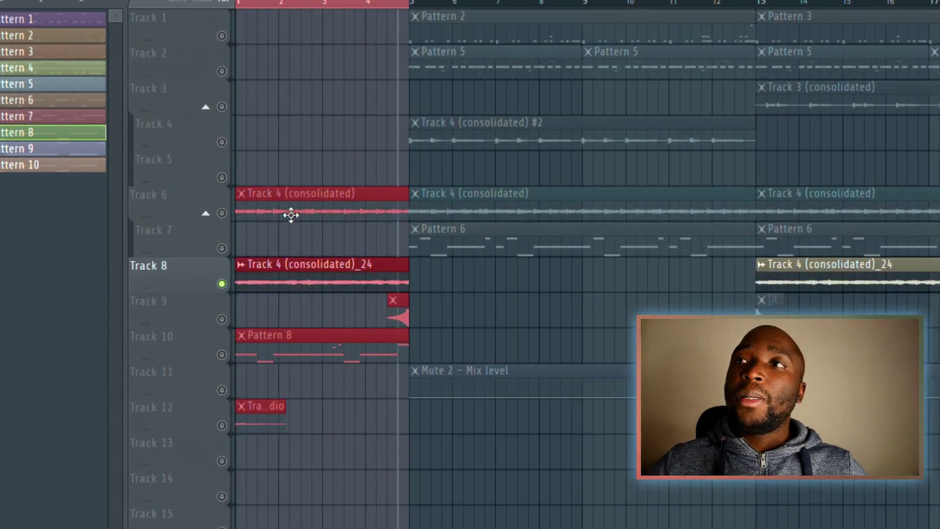
{"action": "key", "text": "F9"}
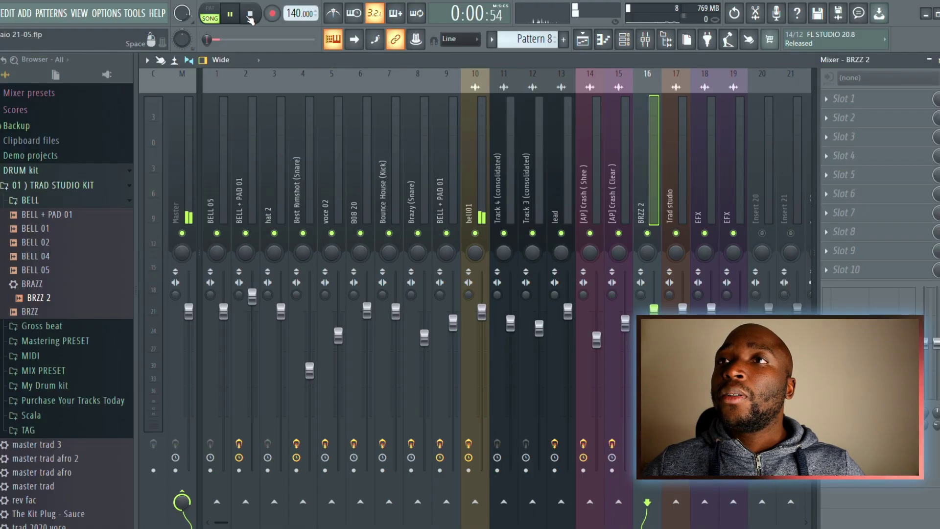
{"action": "left_click", "coordinate": [250, 15]}
Open the Gross Beat effect on the bell01 mixer track and examine its 2 Step Gate volume curve
{"action": "left_click", "coordinate": [466, 107]}
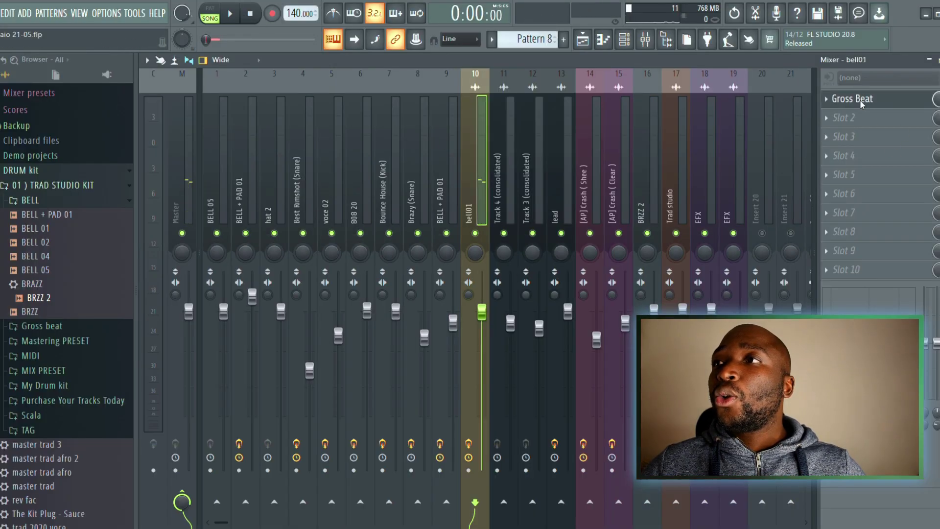
{"action": "left_click", "coordinate": [883, 101]}
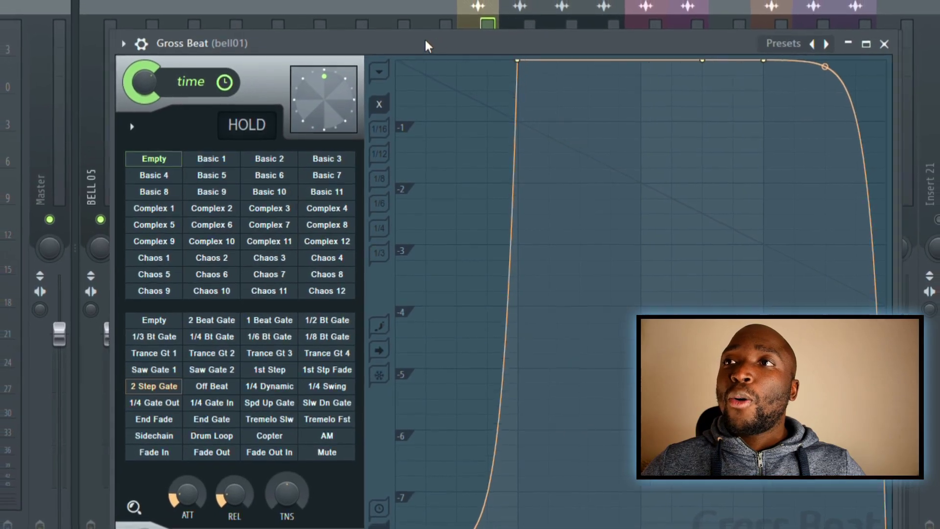
{"action": "left_click_drag", "start_coordinate": [426, 41], "coordinate": [291, 28]}
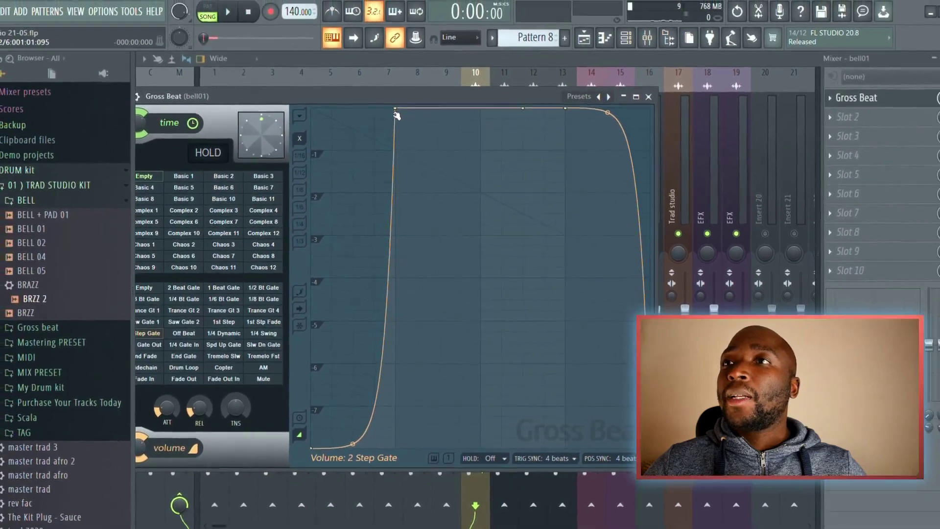
{"action": "left_click", "coordinate": [237, 15]}
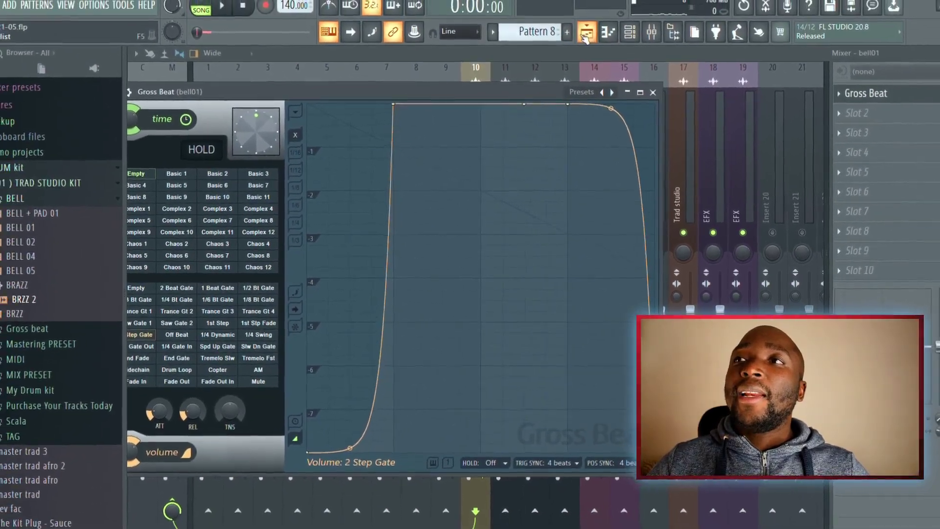
Return to the playlist and enable Track 6 alongside the soloed Track 8
{"action": "left_click", "coordinate": [585, 34]}
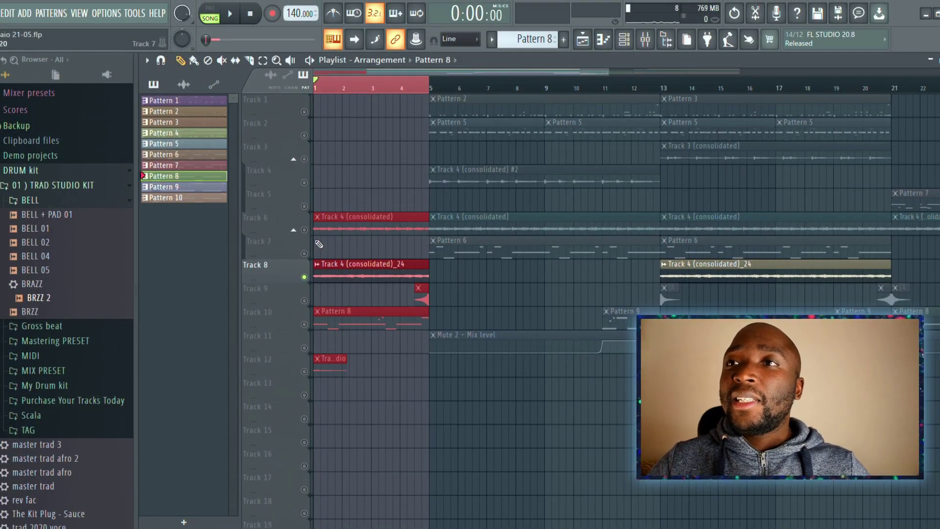
{"action": "left_click", "coordinate": [304, 230]}
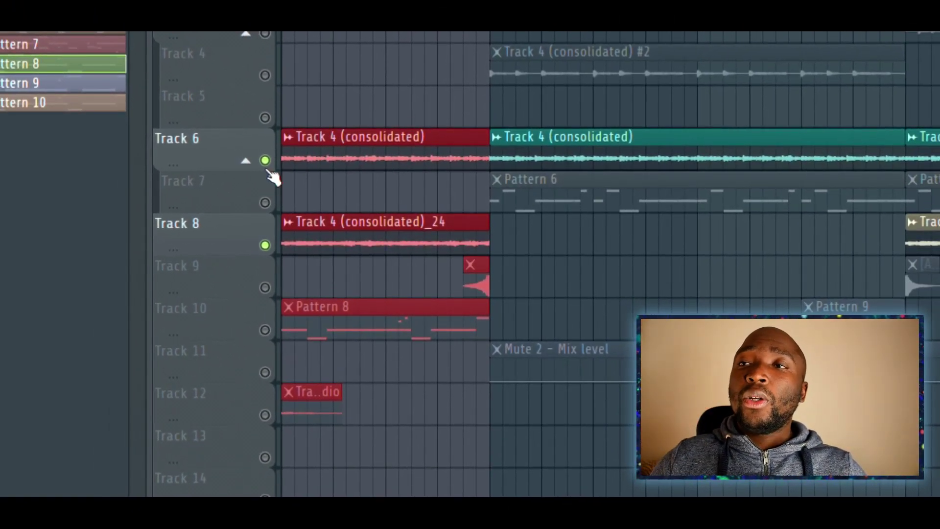
Play Track 6 together with Track 8 over the selected first four bars, and stop playback
{"action": "key", "text": "space"}
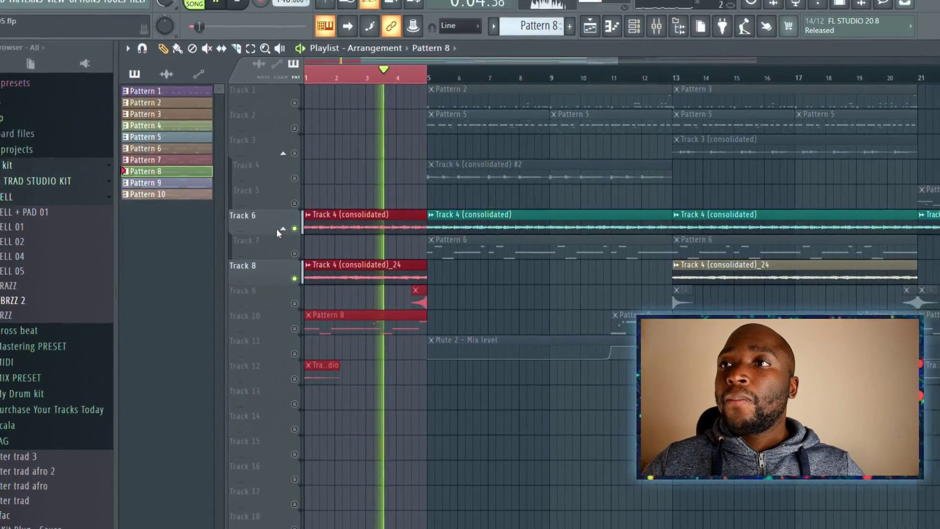
{"action": "left_click", "coordinate": [252, 15]}
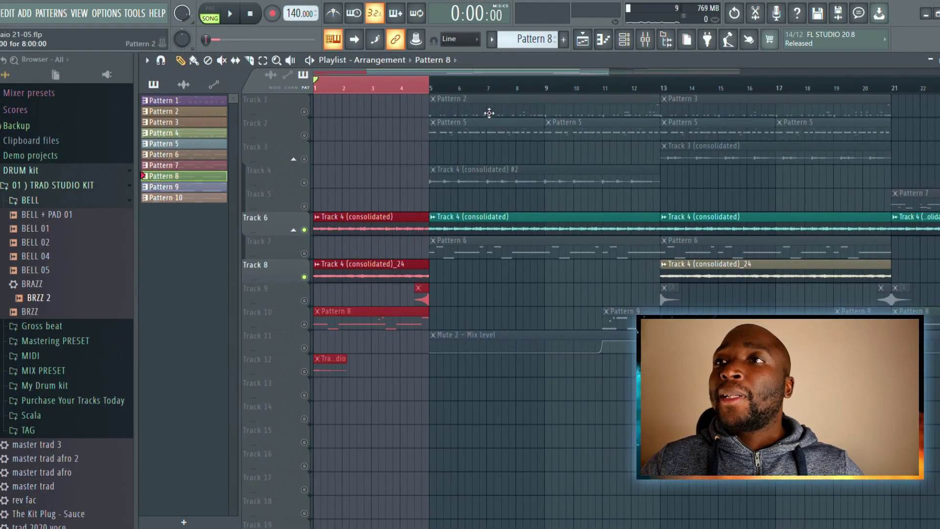
Clear the time selection, solo Track 4 and play it from just before bar 5
{"action": "left_click", "coordinate": [415, 93]}
{"action": "key", "text": "space"}
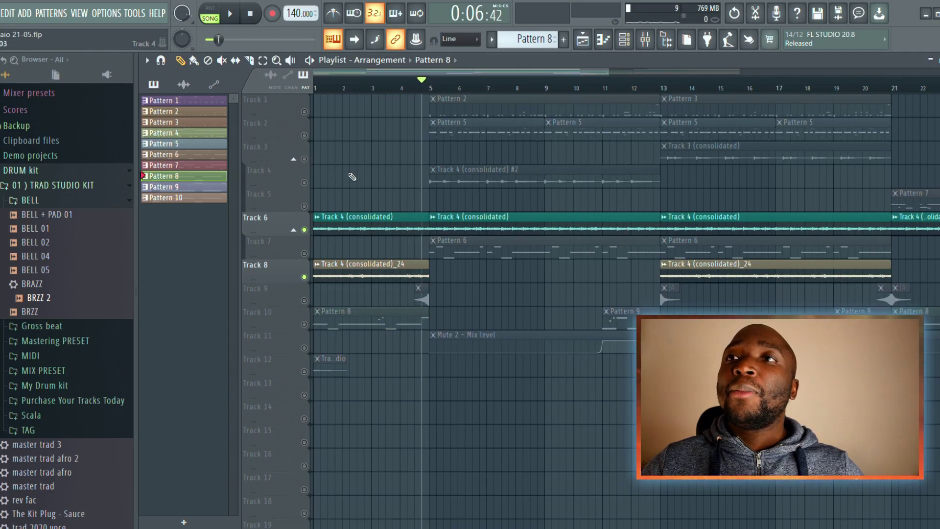
{"action": "right_click", "coordinate": [305, 183]}
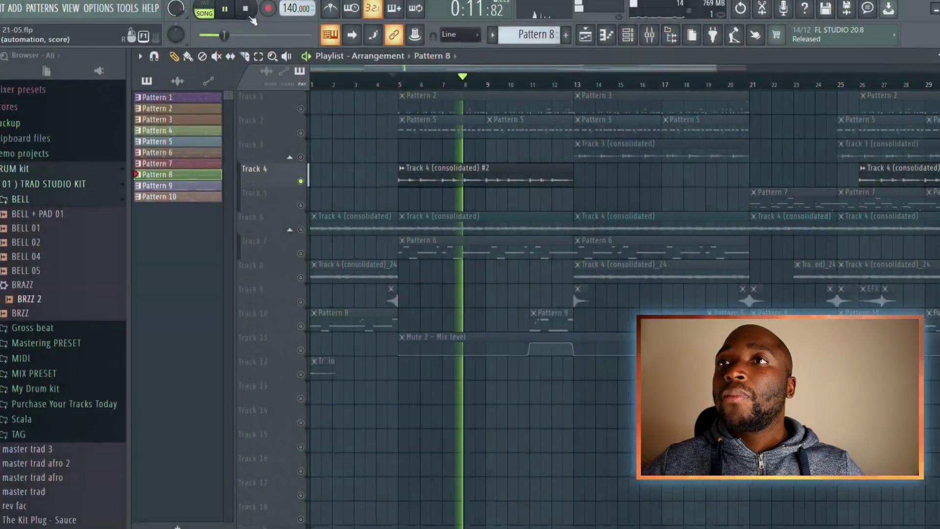
{"action": "left_click", "coordinate": [226, 10]}
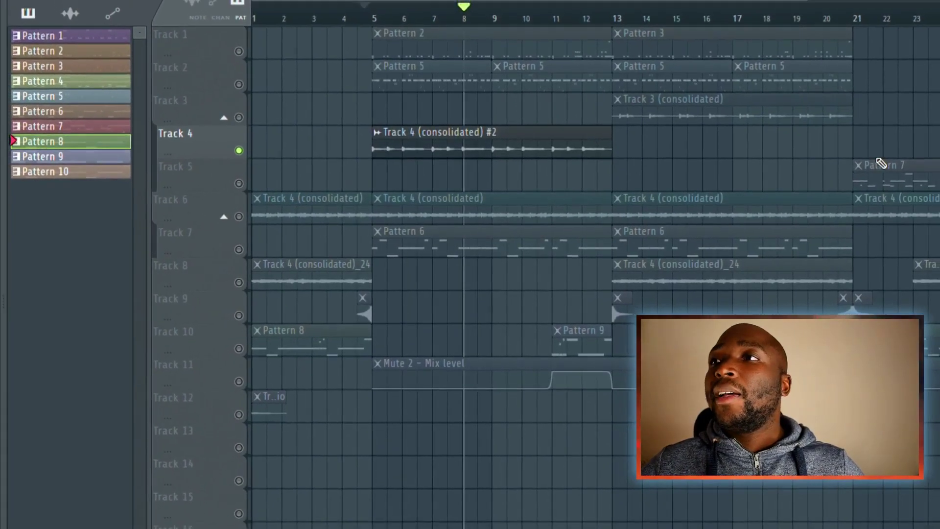
Open Pattern 7's BELL + PAD 01 notes in the piano roll and bring up that channel's sampler settings
{"action": "left_click", "coordinate": [795, 206]}
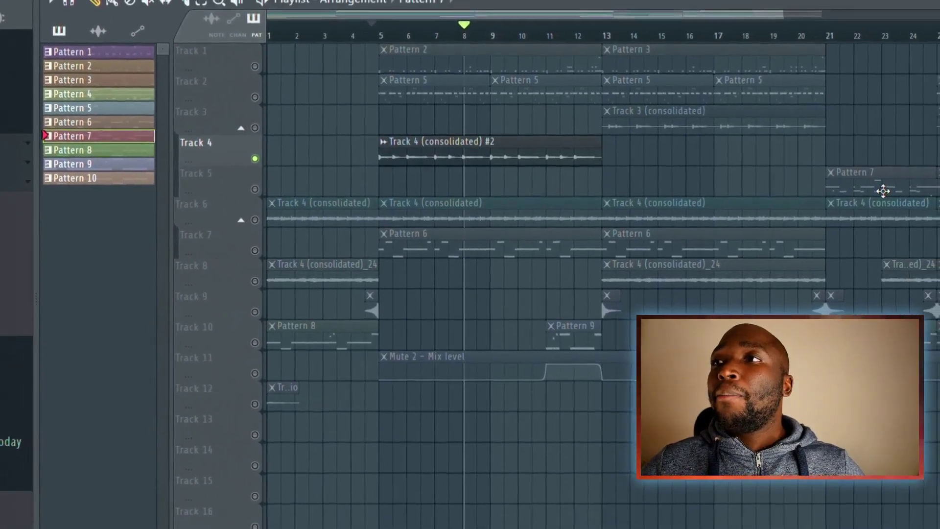
{"action": "double_click", "coordinate": [882, 191]}
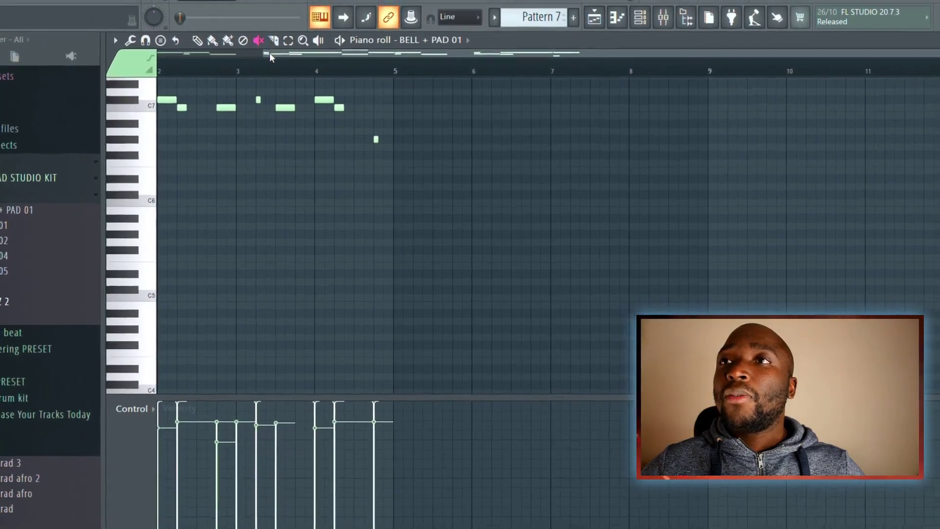
{"action": "key", "text": "F6"}
{"action": "left_click", "coordinate": [376, 166]}
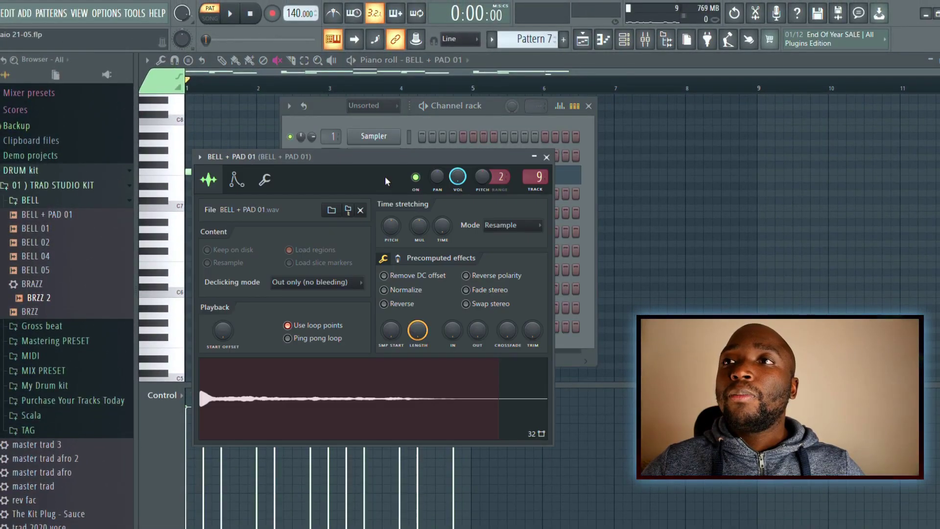
{"action": "left_click_drag", "start_coordinate": [342, 154], "coordinate": [575, 183]}
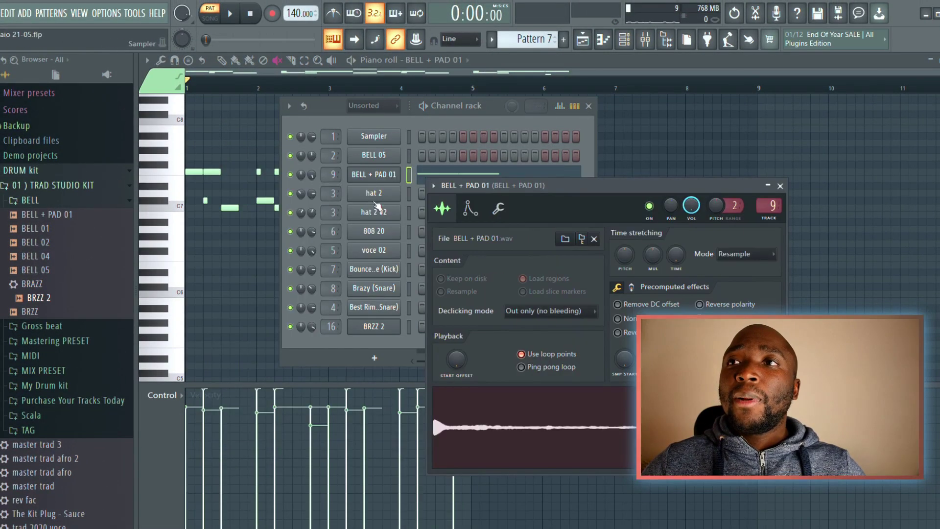
Audition the BELL + PAD 01 sample from the browser and play Pattern 7 in the piano roll
{"action": "left_click", "coordinate": [72, 217]}
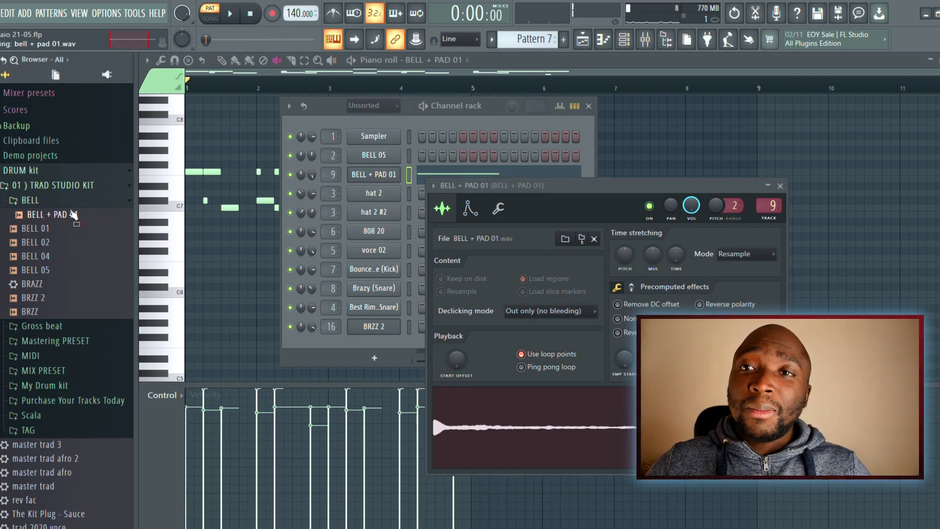
{"action": "left_click", "coordinate": [254, 75]}
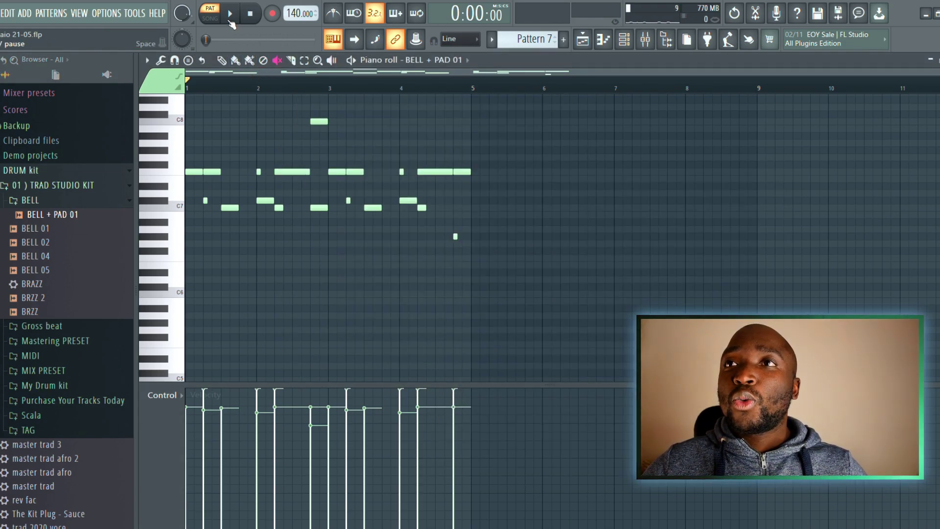
{"action": "left_click", "coordinate": [231, 14]}
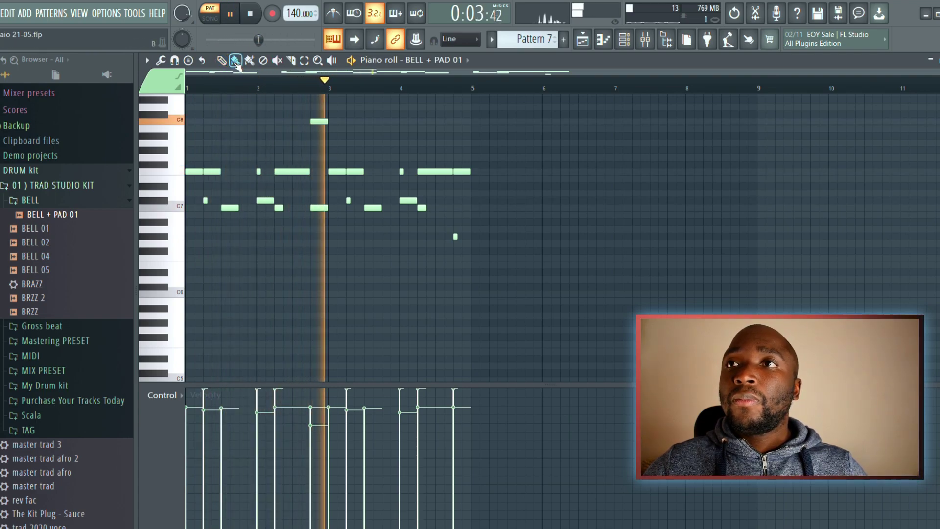
{"action": "left_click", "coordinate": [235, 61]}
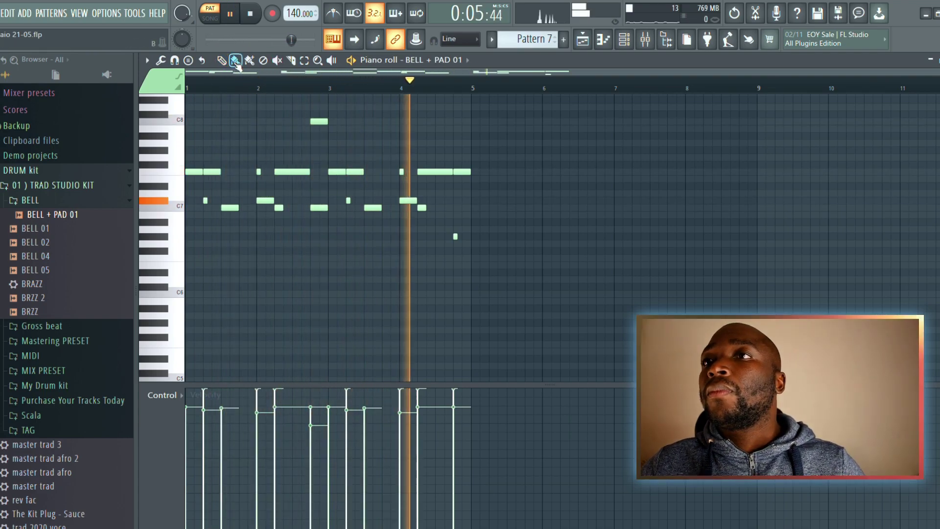
Return to the playlist, solo Track 3 and play it in song mode from bar 13
{"action": "left_click", "coordinate": [582, 39]}
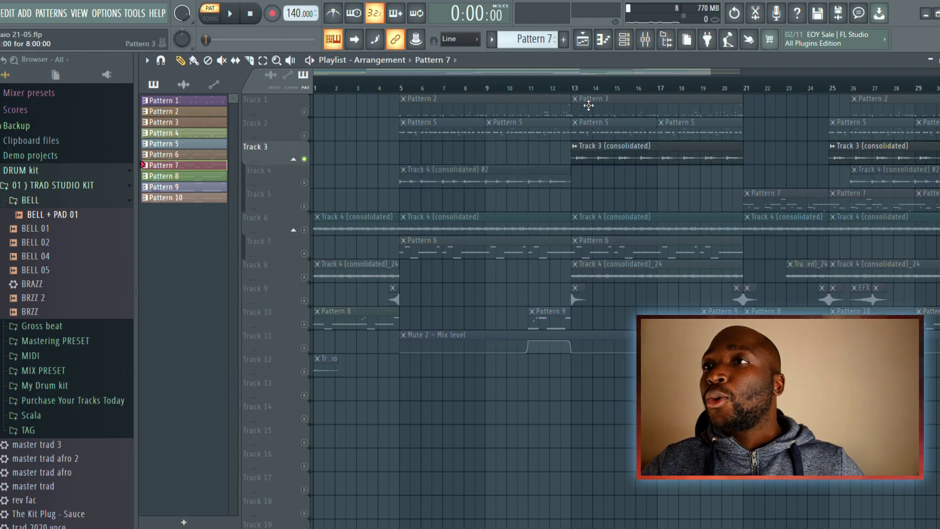
{"action": "left_click", "coordinate": [575, 86]}
{"action": "key", "text": "space"}
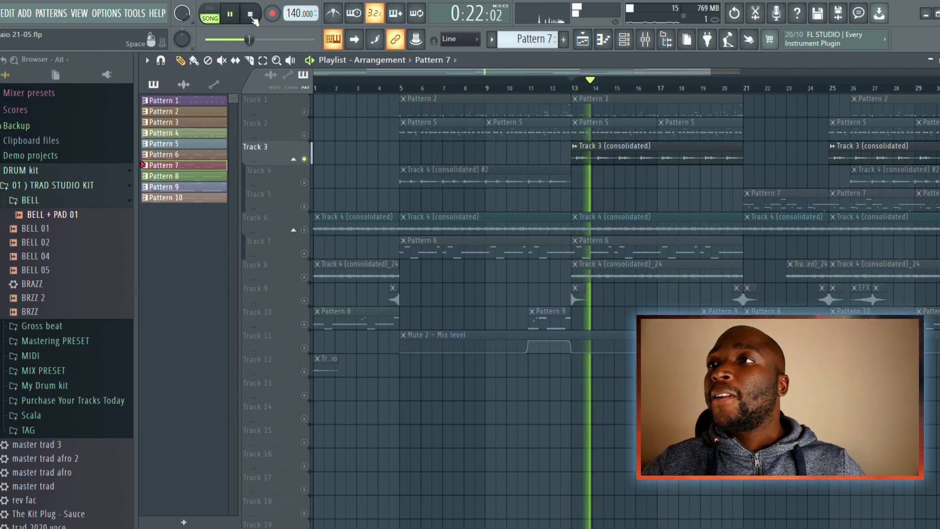
{"action": "key", "text": "space"}
Enable Track 5 alongside Track 3 and play the transition into Pattern 7 around bar 21
{"action": "left_click", "coordinate": [744, 87]}
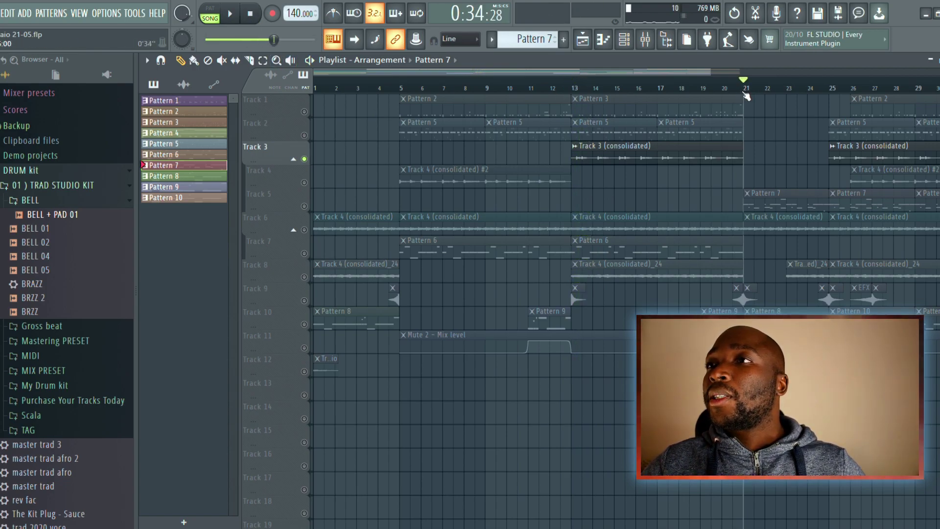
{"action": "left_click", "coordinate": [304, 206]}
{"action": "left_click", "coordinate": [236, 14]}
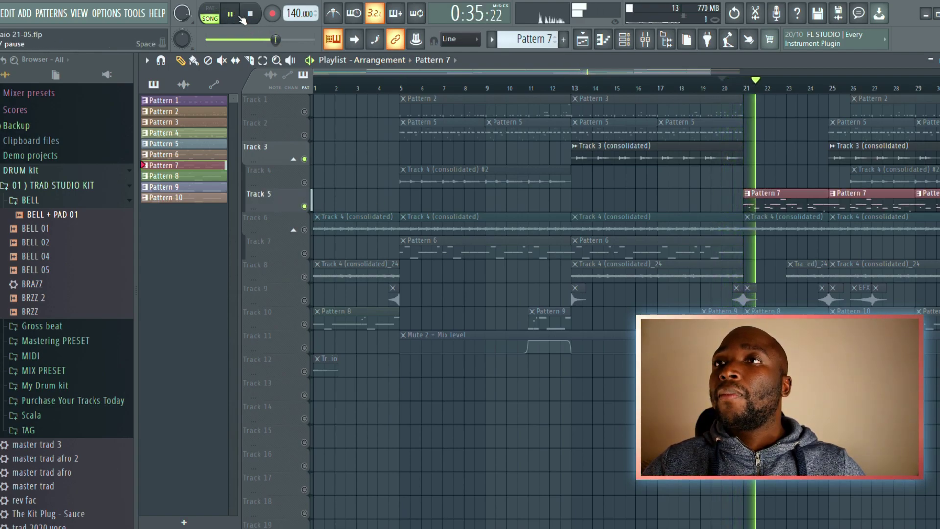
{"action": "left_click", "coordinate": [251, 15]}
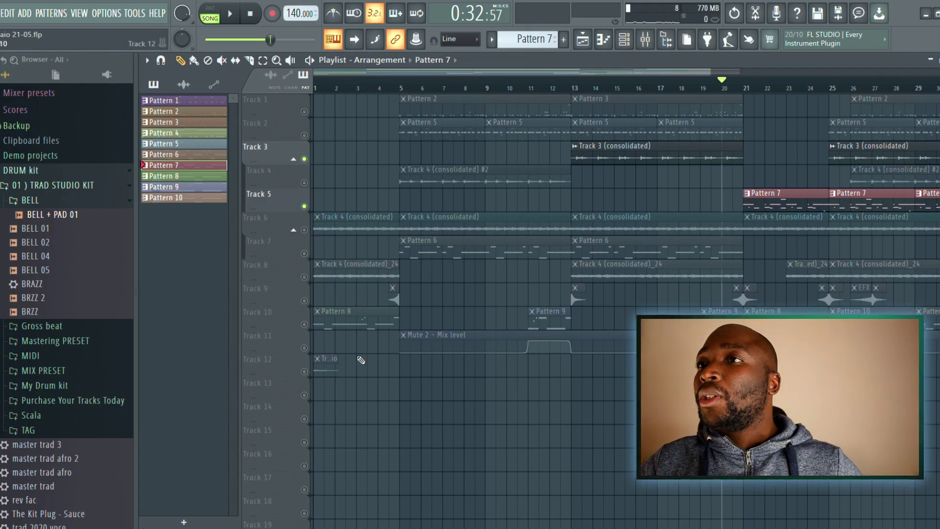
Solo the Mute 2 - Mix level automation on Track 11 together with Track 10, with the playhead at bar 9
{"action": "right_click", "coordinate": [304, 348]}
{"action": "left_click", "coordinate": [485, 90]}
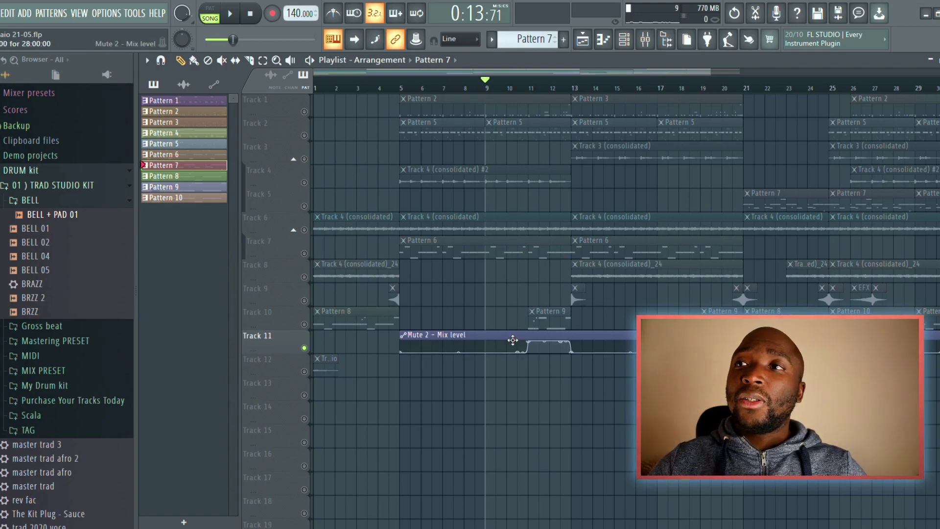
{"action": "left_click", "coordinate": [304, 324]}
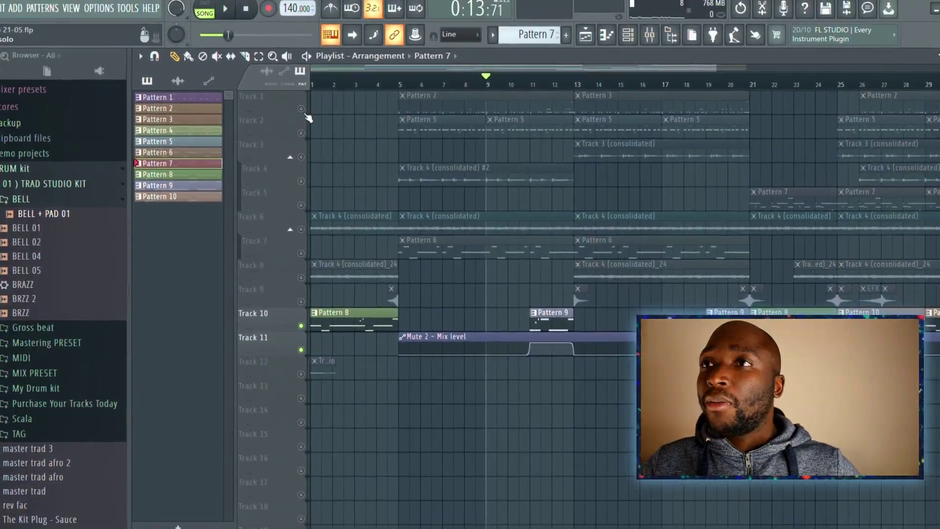
Play all tracks from bar 9, and play Track 10 on its own from bar 11
{"action": "left_click", "coordinate": [265, 75]}
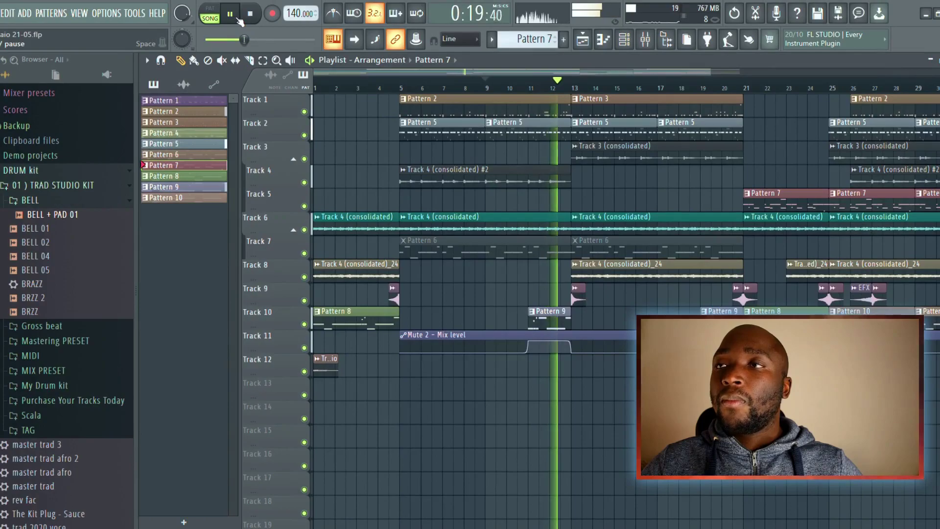
{"action": "left_click", "coordinate": [238, 19]}
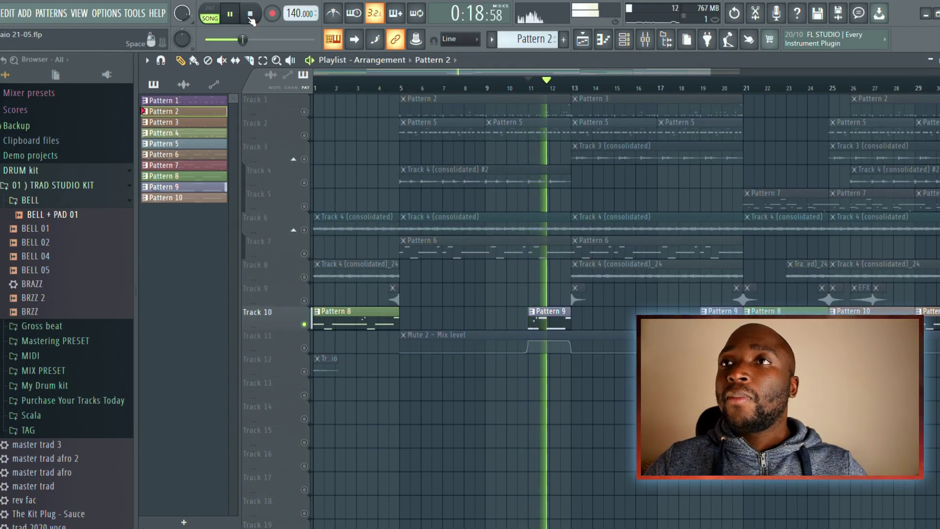
{"action": "left_click", "coordinate": [250, 15]}
Re-enable all tracks and play the full arrangement from bar 11 with more bars in view
{"action": "left_click", "coordinate": [305, 325], "text": "ctrl"}
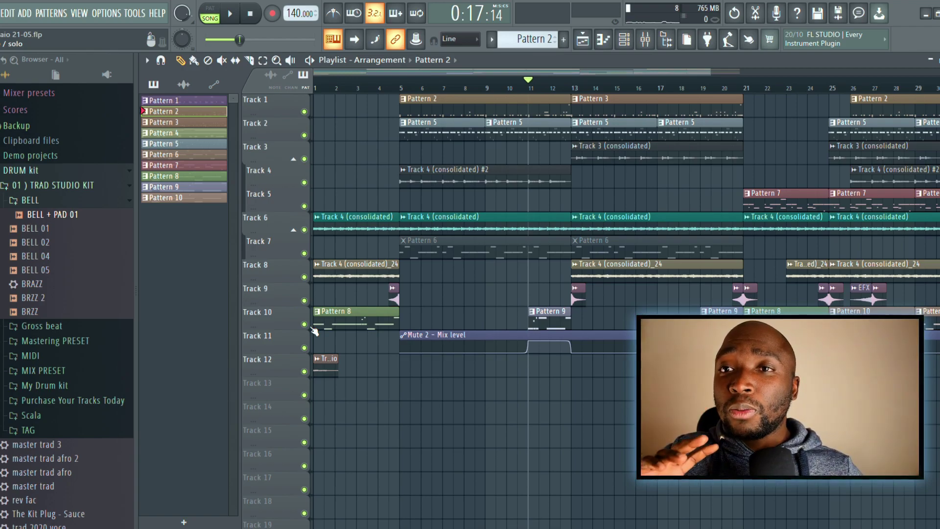
{"action": "left_click", "coordinate": [230, 14]}
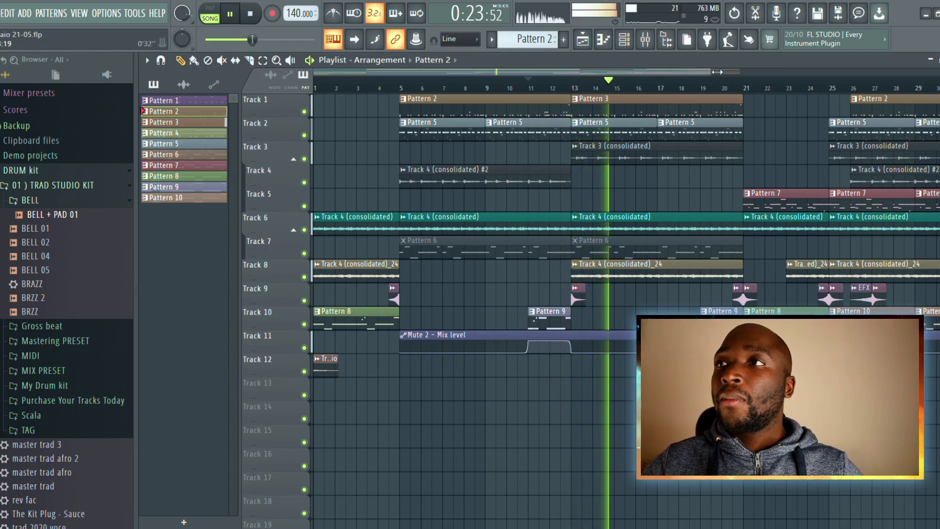
{"action": "scroll", "coordinate": [712, 74], "scroll_direction": "down", "scroll_amount": 2}
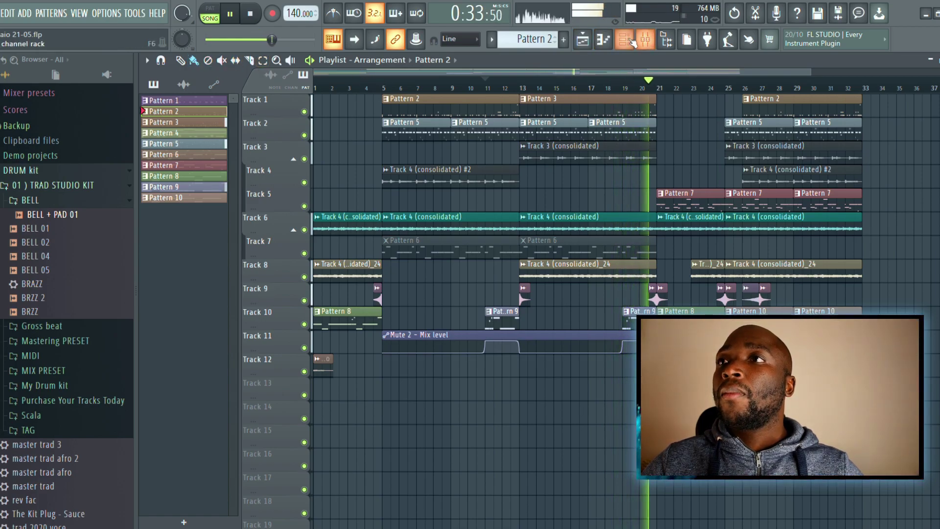
Open the channel rack, show all channels while the song plays, and stop playback
{"action": "left_click", "coordinate": [603, 44]}
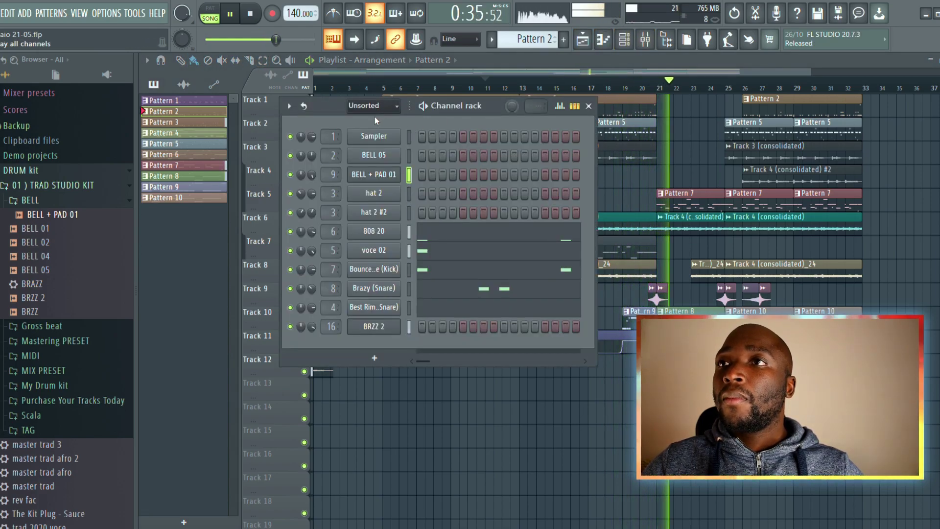
{"action": "scroll", "coordinate": [372, 110], "scroll_direction": "up", "scroll_amount": 1}
{"action": "left_click_drag", "start_coordinate": [324, 106], "coordinate": [329, 71]}
{"action": "scroll", "coordinate": [414, 235], "scroll_direction": "down", "scroll_amount": 1}
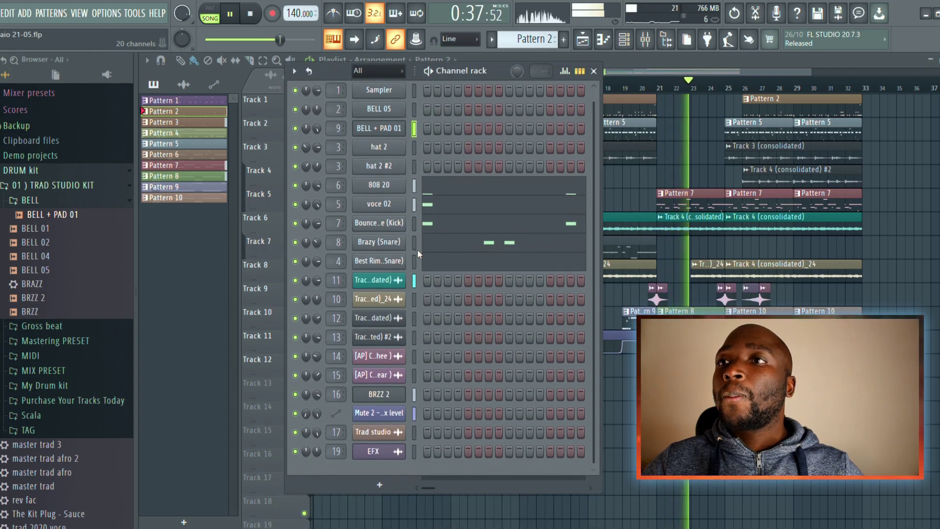
{"action": "left_click", "coordinate": [251, 15]}
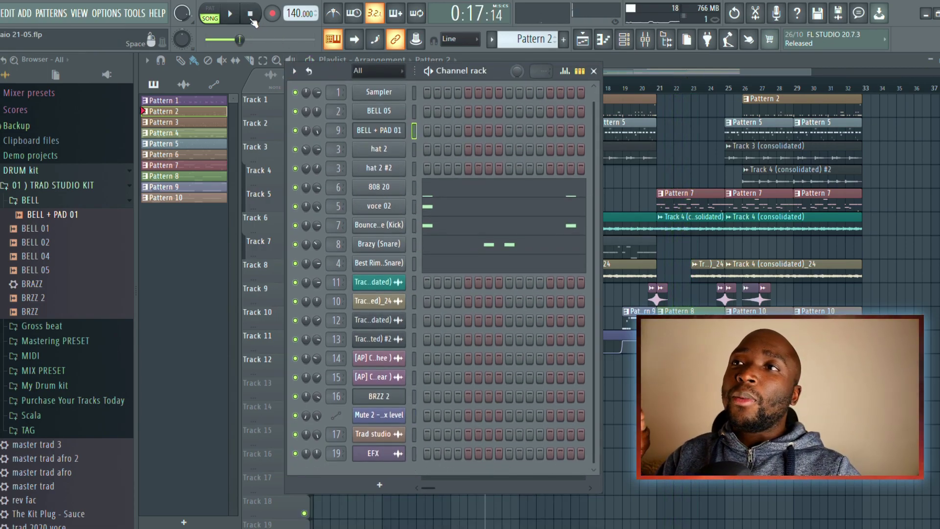
Step forward to Pattern 4 in the channel rack, close the rack and return the song position to the start
{"action": "key", "text": "KP_Add"}
{"action": "key", "text": "KP_Add"}
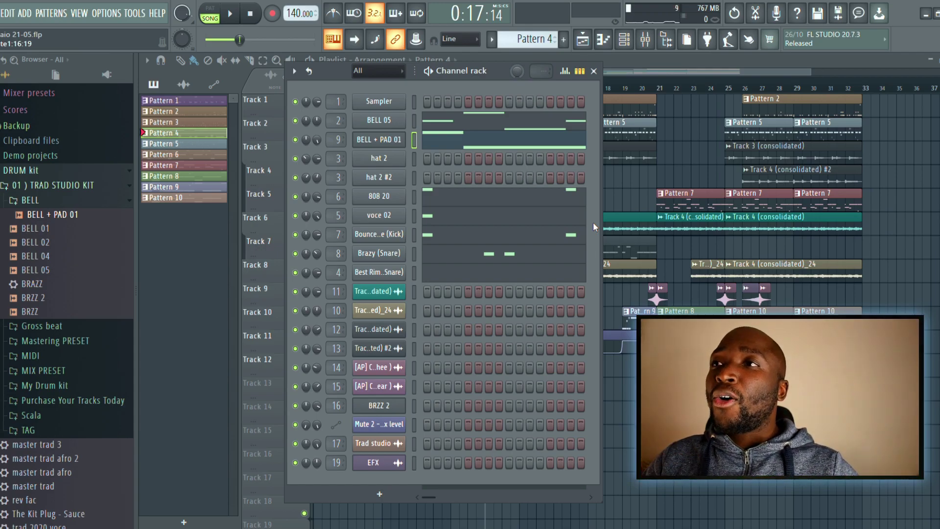
{"action": "left_click", "coordinate": [594, 71]}
{"action": "left_click", "coordinate": [251, 15]}
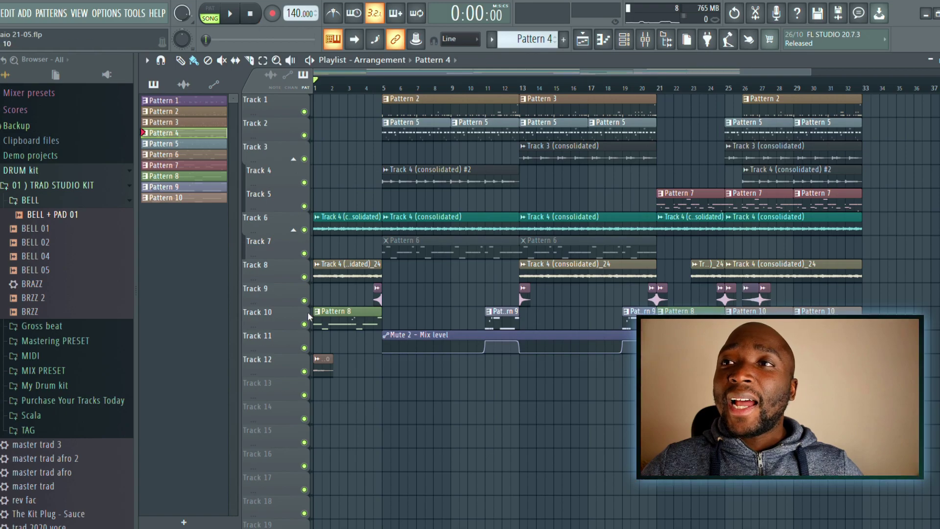
Solo Track 12 and play its audio clip from the start of the song
{"action": "right_click", "coordinate": [304, 371]}
{"action": "left_click", "coordinate": [235, 15]}
{"action": "key", "text": "space"}
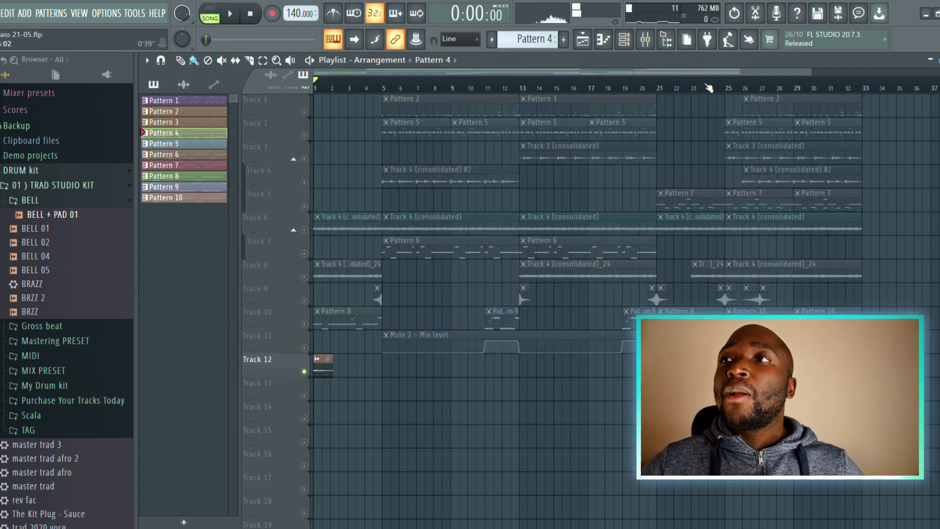
Open the UltraPitch 6 Voices effect on the Trad studio mixer track and play the soloed clip through it
{"action": "left_click", "coordinate": [647, 42]}
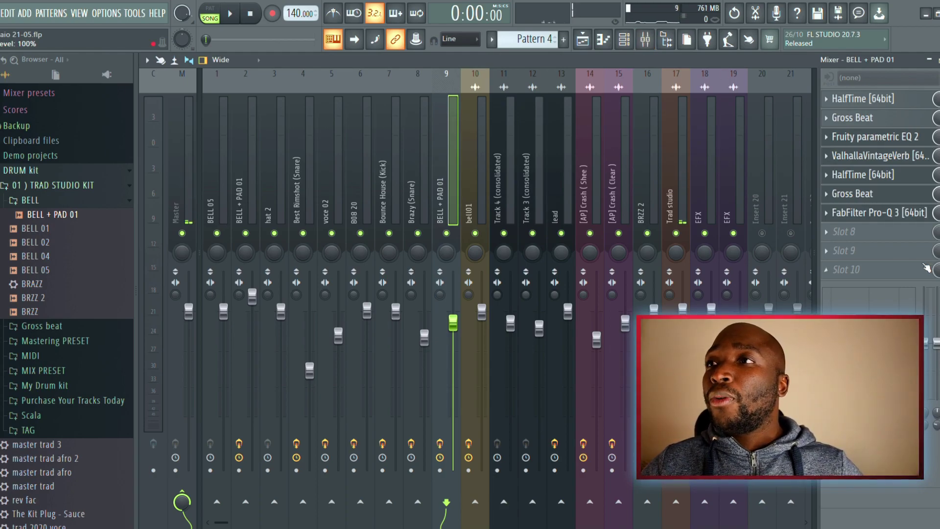
{"action": "left_click", "coordinate": [689, 200]}
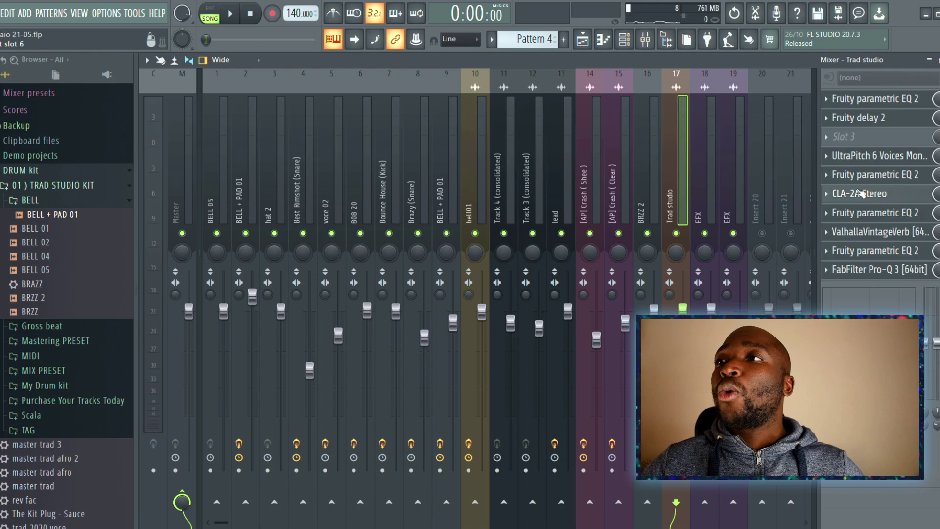
{"action": "left_click", "coordinate": [870, 122]}
{"action": "left_click", "coordinate": [889, 157]}
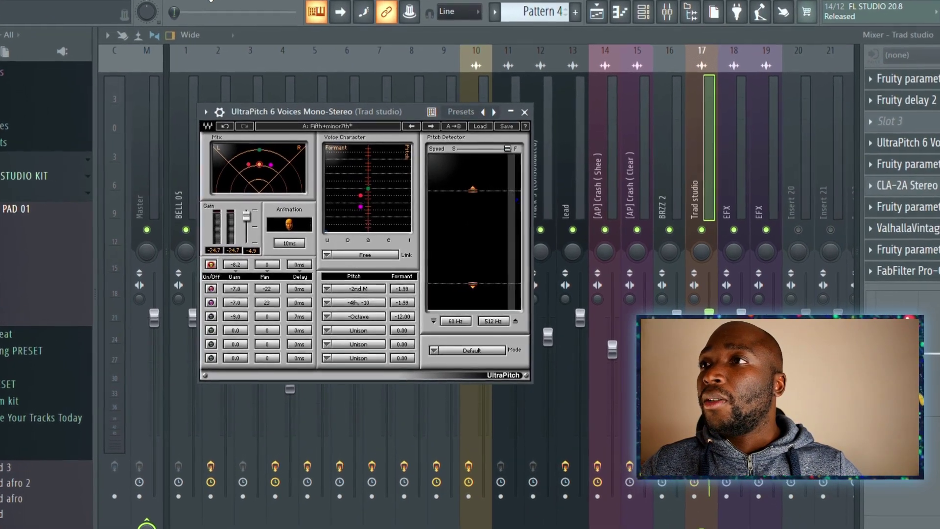
{"action": "left_click", "coordinate": [231, 16]}
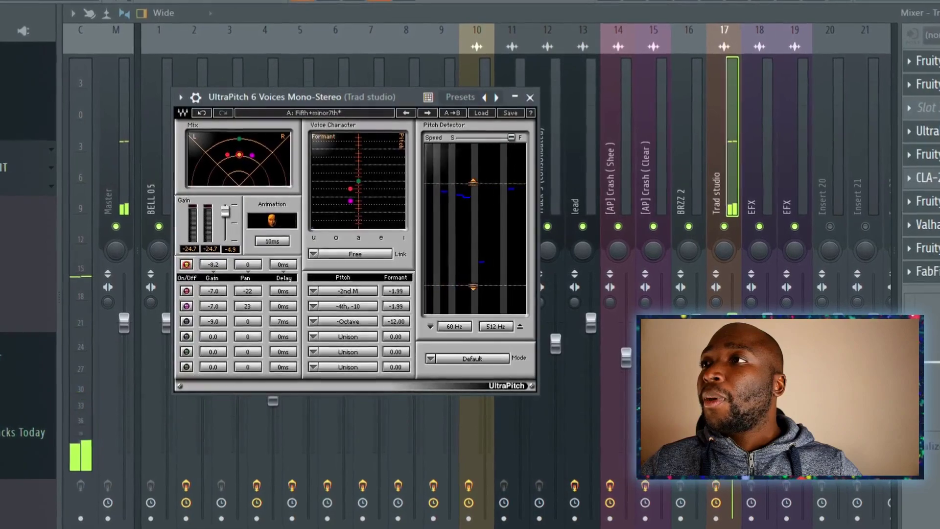
Close the mixer and UltraPitch windows, play the arrangement from bar 25, and stop playback
{"action": "key", "text": "Escape"}
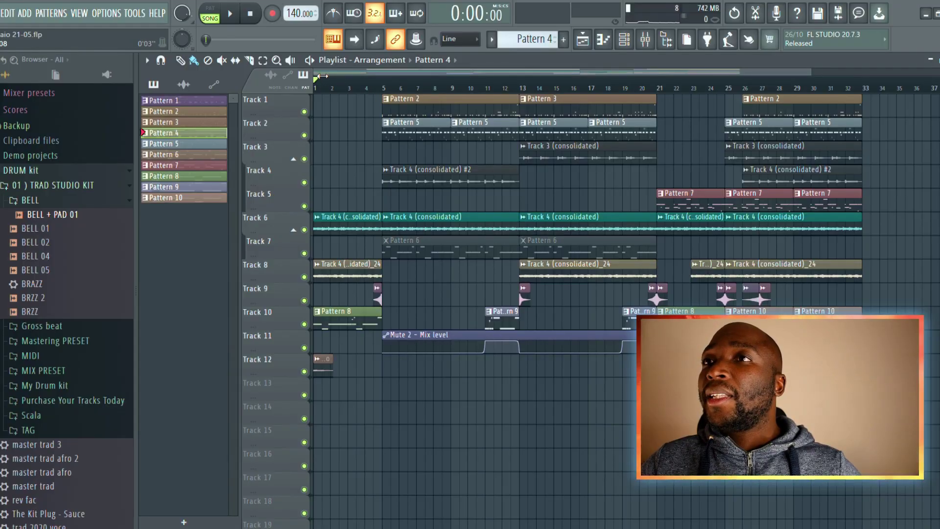
{"action": "left_click_drag", "start_coordinate": [321, 76], "coordinate": [553, 82]}
{"action": "left_click", "coordinate": [522, 90]}
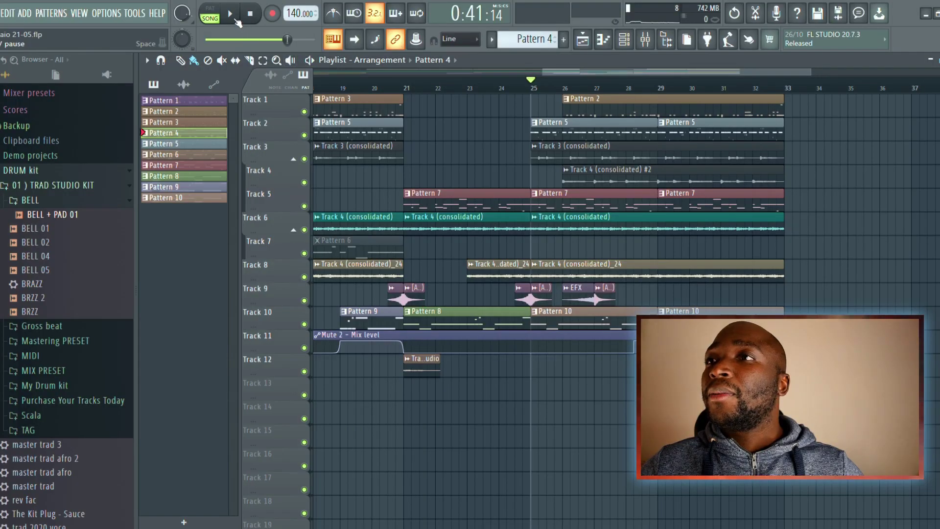
{"action": "left_click", "coordinate": [234, 18]}
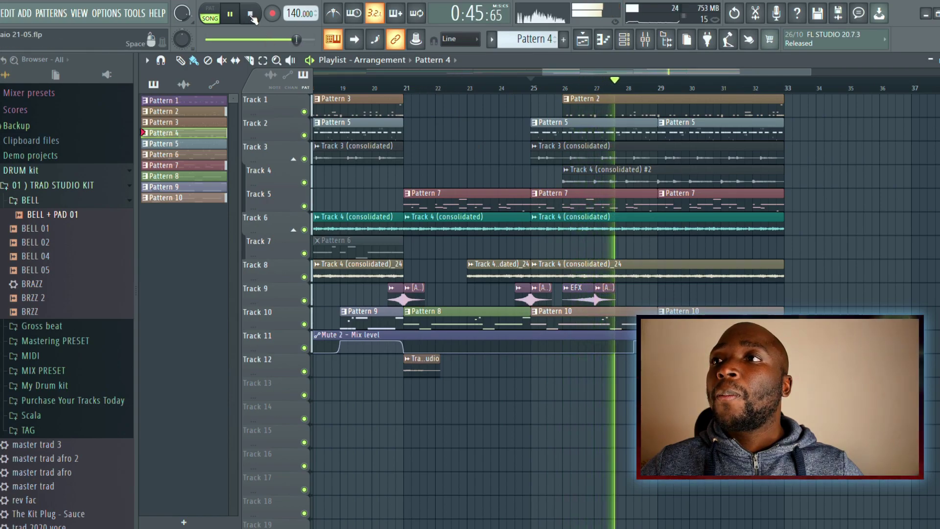
{"action": "key", "text": "space"}
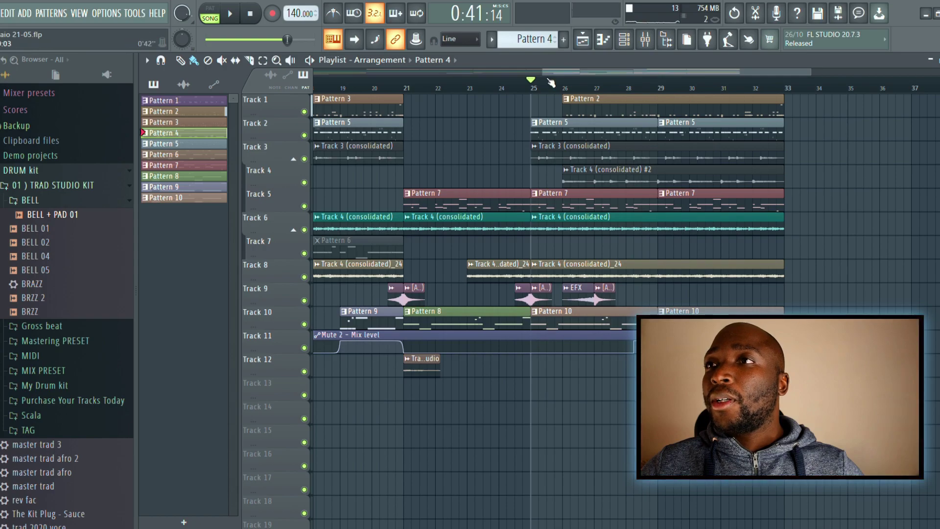
Play the arrangement from bar 19 through the Pattern 9 and Pattern 8 sections, and stop playback
{"action": "left_click_drag", "start_coordinate": [548, 75], "coordinate": [366, 75]}
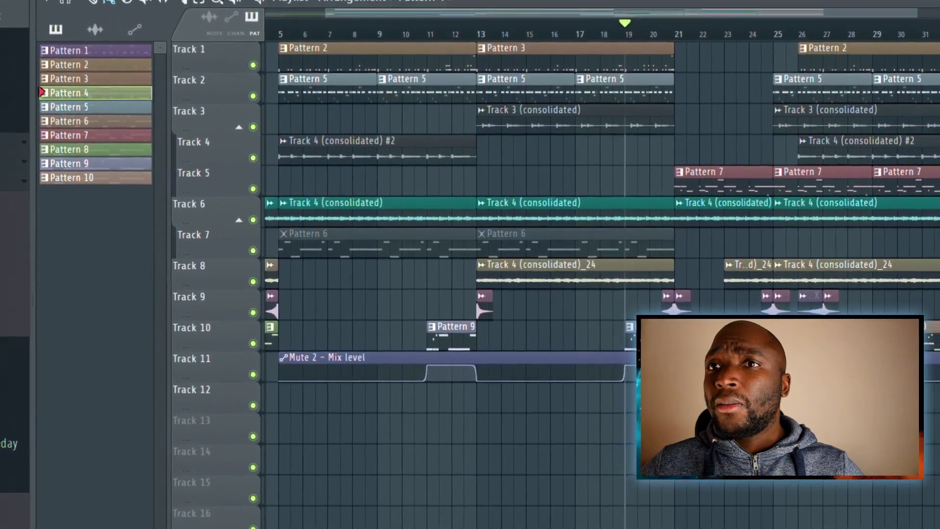
{"action": "left_click", "coordinate": [220, 2]}
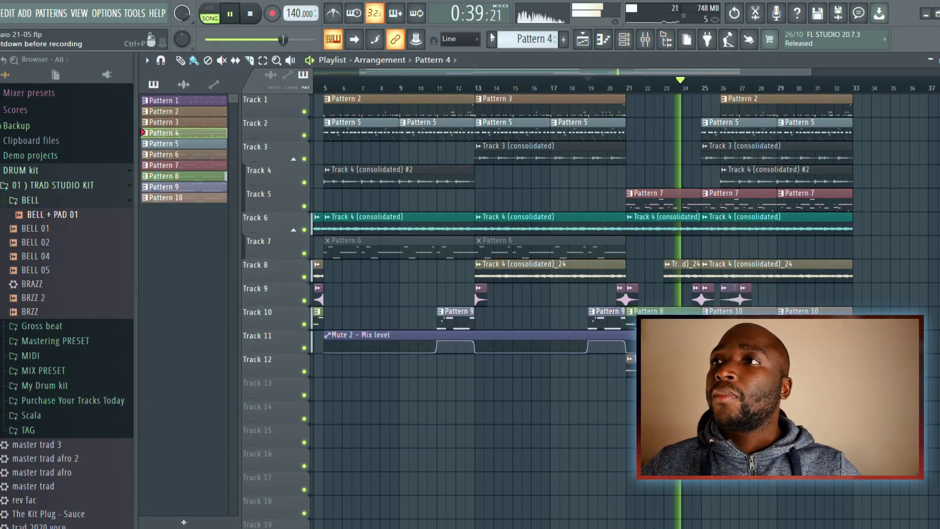
{"action": "left_click_drag", "start_coordinate": [363, 73], "coordinate": [321, 74]}
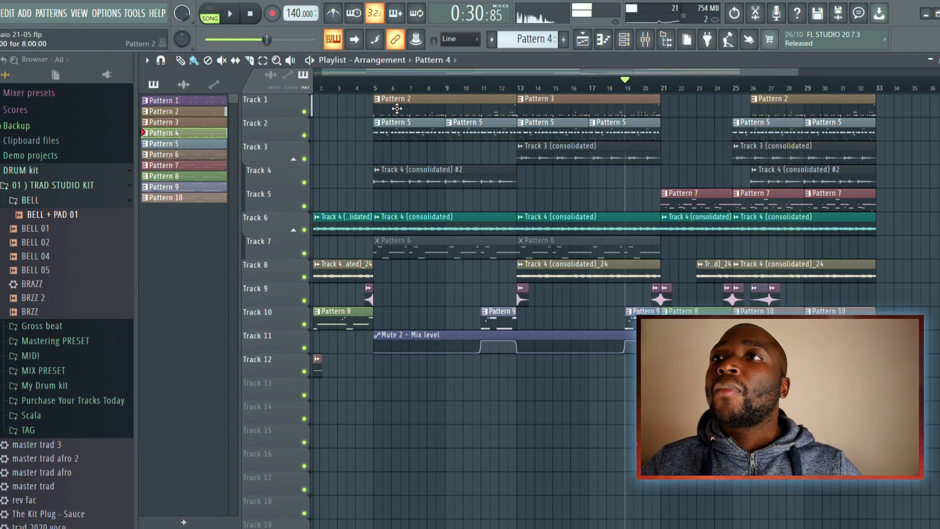
{"action": "key", "text": "space"}
Return the song position to bar 5 and briefly solo Tracks 4 and 5, restoring all tracks
{"action": "left_click", "coordinate": [376, 89]}
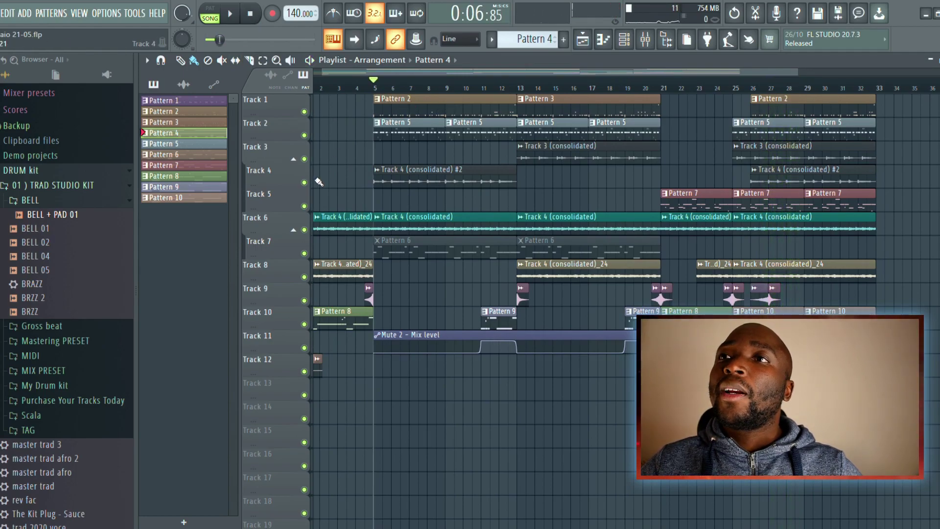
{"action": "right_click", "coordinate": [305, 182]}
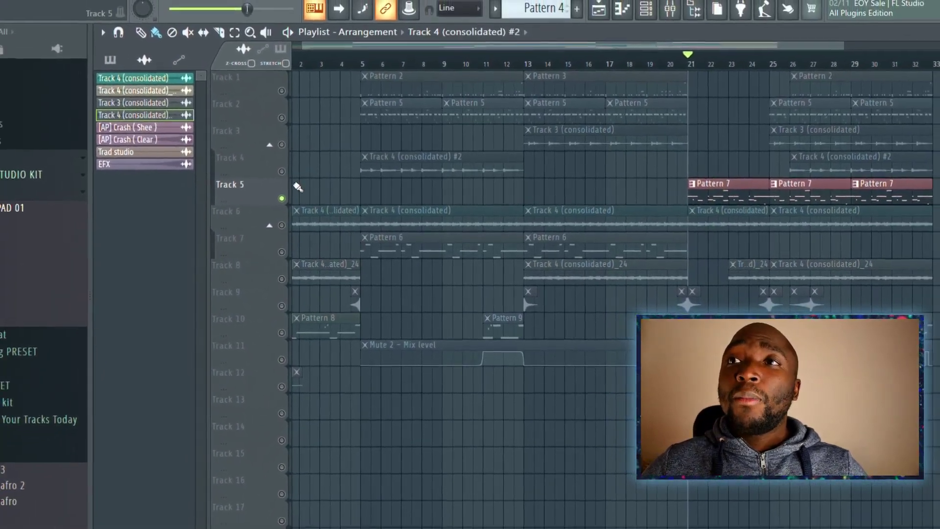
{"action": "right_click", "coordinate": [273, 167]}
{"action": "right_click", "coordinate": [273, 167]}
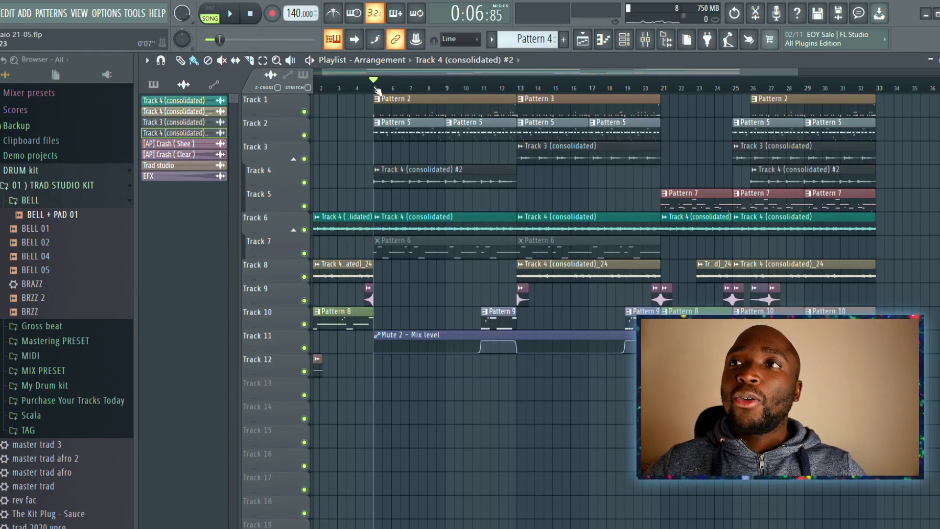
Play the song from bar 5, solo Track 4 during playback, and stop and unsolo the track
{"action": "left_click", "coordinate": [230, 16]}
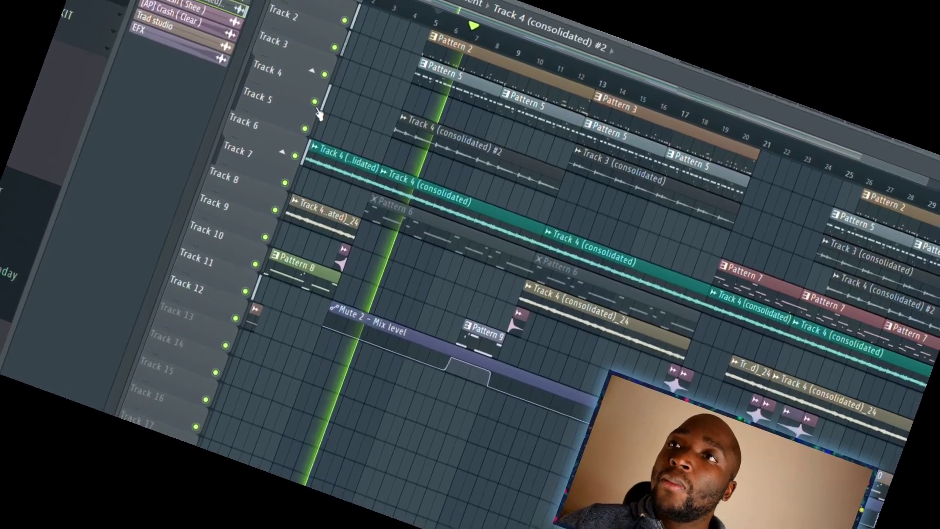
{"action": "right_click", "coordinate": [348, 37]}
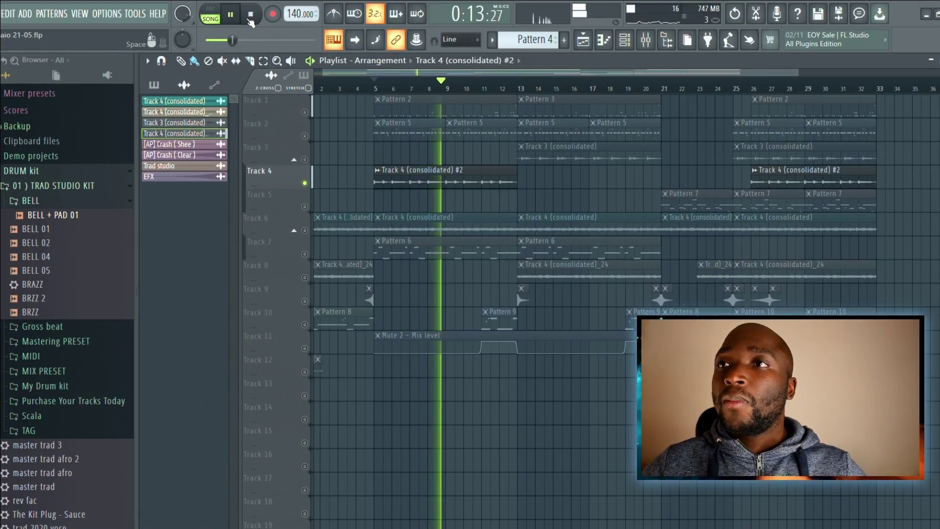
{"action": "left_click", "coordinate": [251, 15]}
{"action": "right_click", "coordinate": [304, 182]}
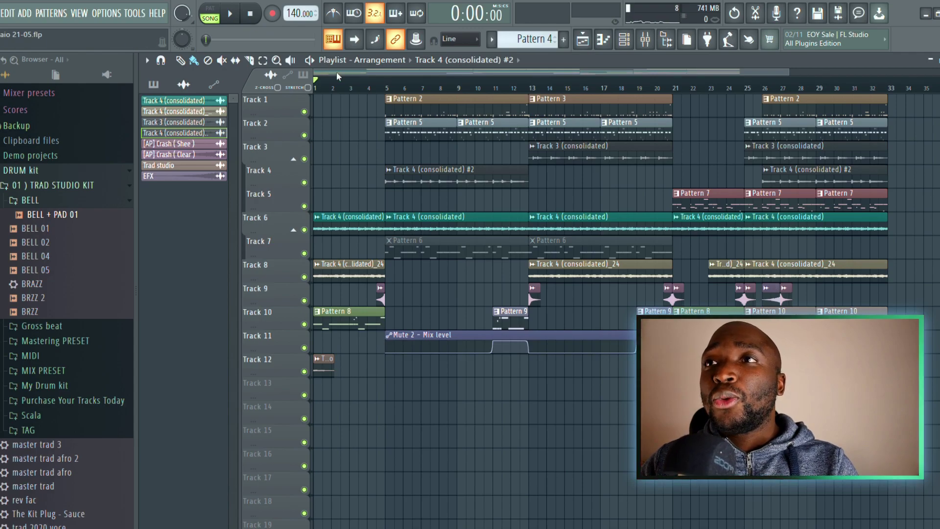
Play the full arrangement from the start and select the playlist time range from bar 5 onward
{"action": "left_click", "coordinate": [230, 20]}
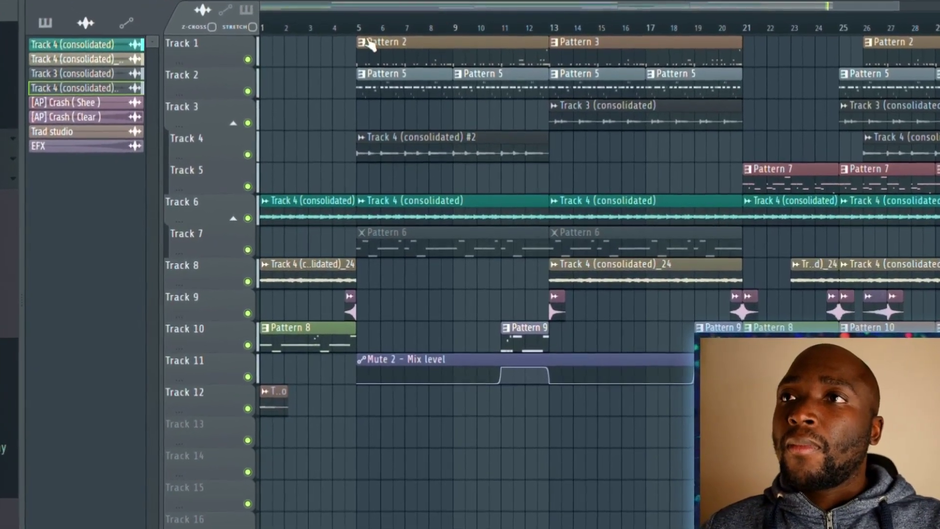
{"action": "left_click_drag", "start_coordinate": [360, 27], "coordinate": [937, 137]}
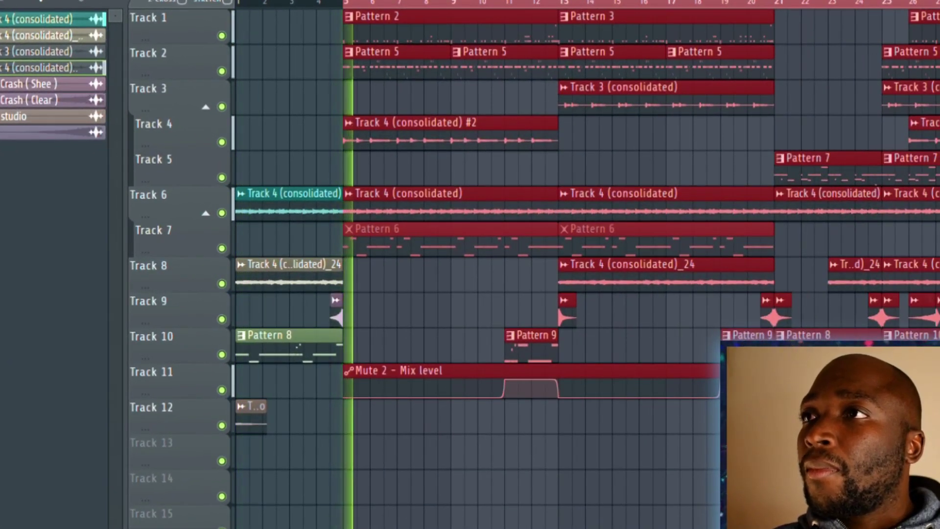